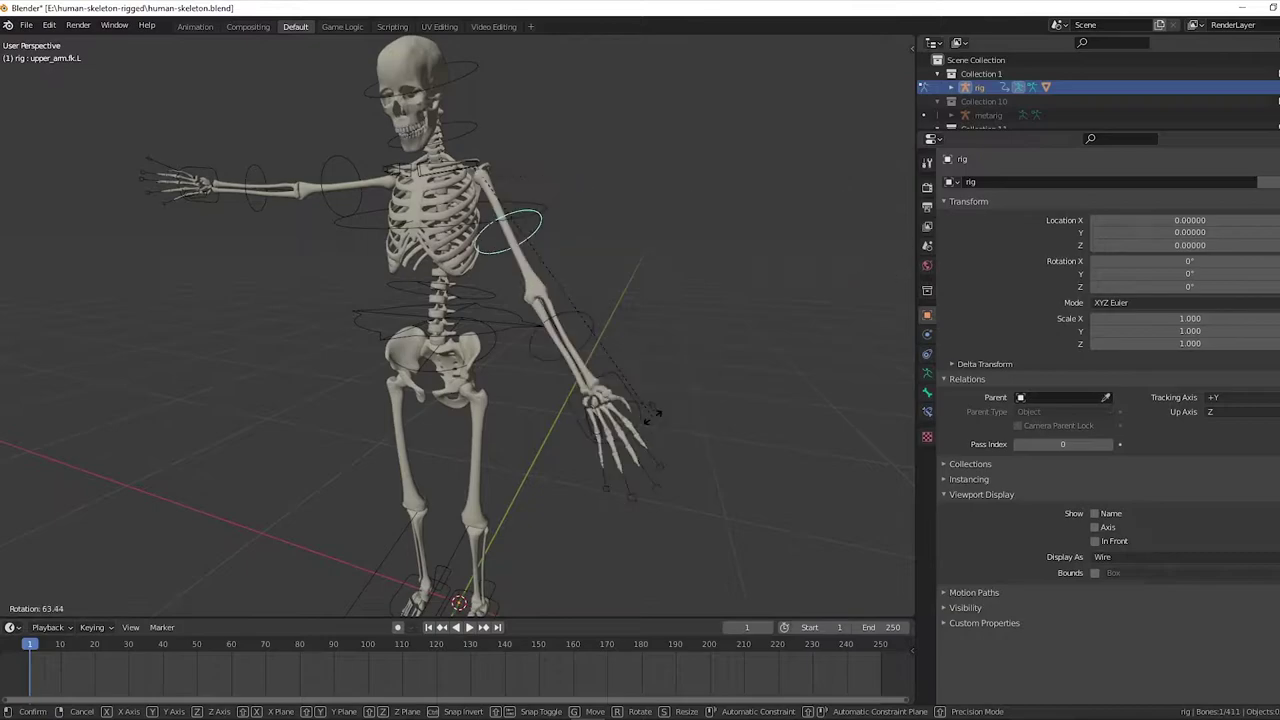
# Step: Lower the skeleton's left arm to hang beside the torso by rotating the left upper arm control
pyautogui.press('ctrl+KP_1')
pyautogui.press('Escape')
pyautogui.press('r')
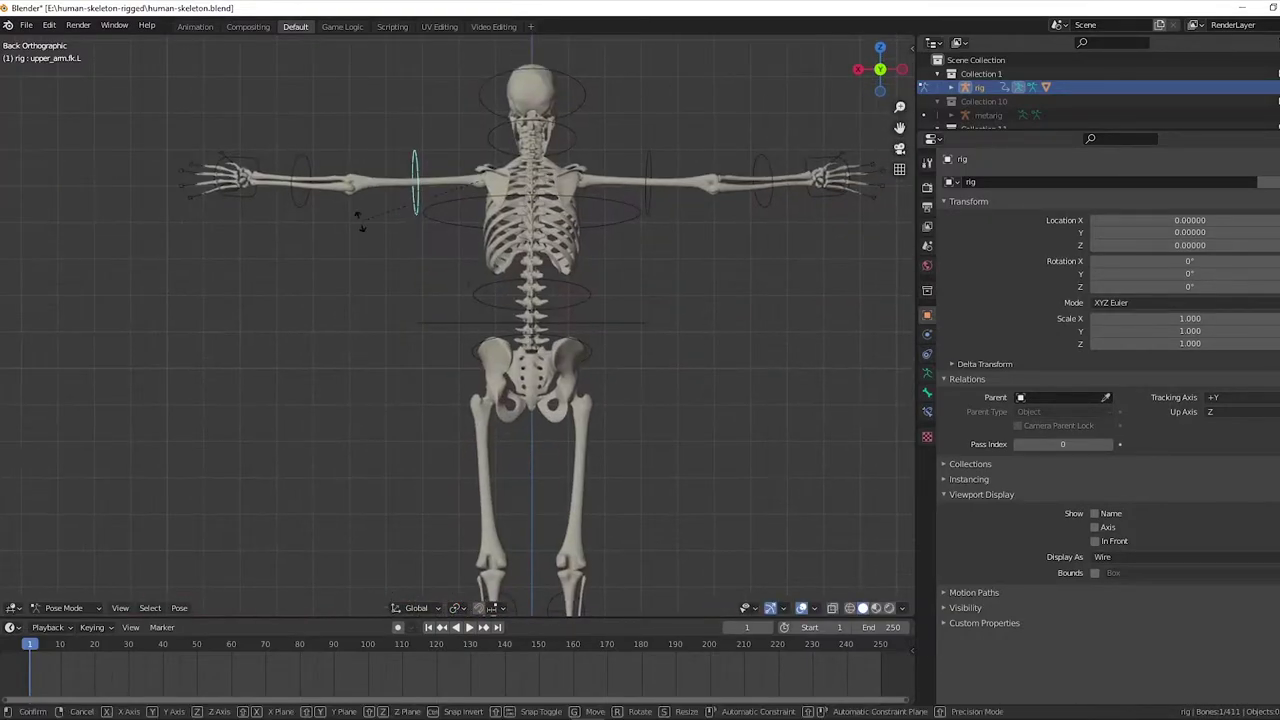
pyautogui.click(500, 366)
pyautogui.moveTo(880, 70); pyautogui.dragTo(790, 75)
pyautogui.click(492, 330)
pyautogui.press('r')
pyautogui.press('Return')
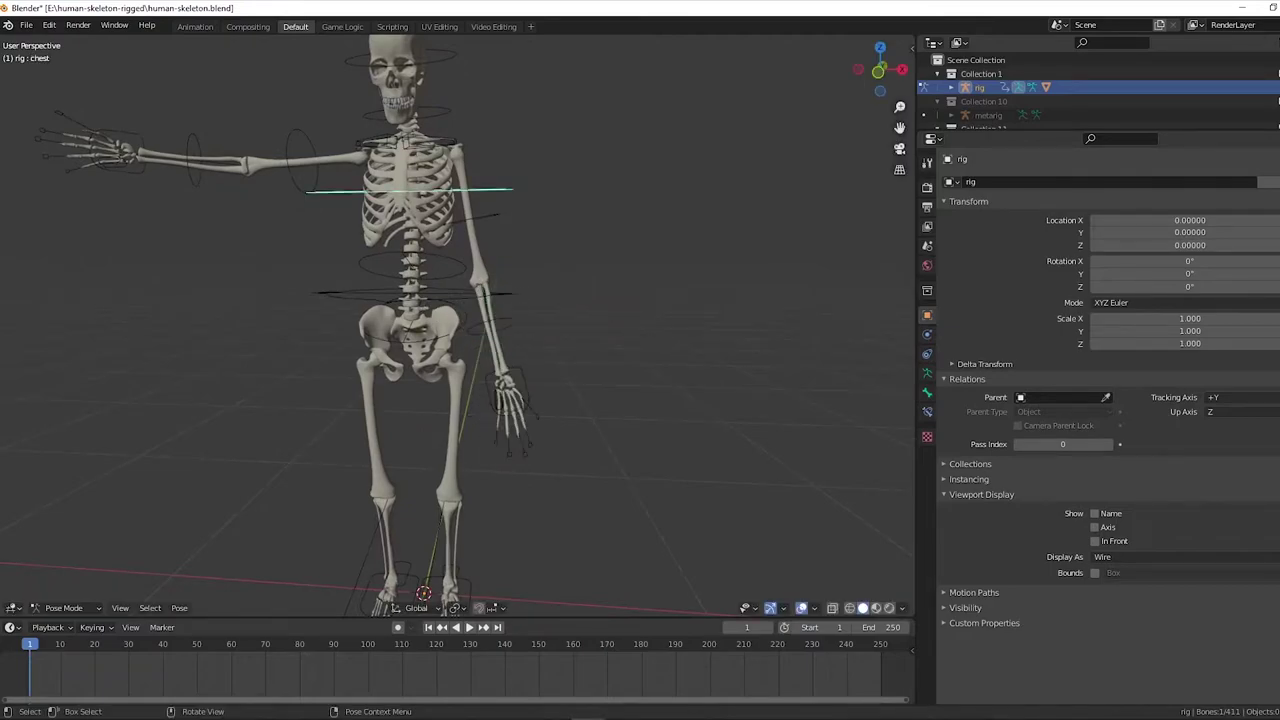
# Step: Rotate the left upper arm control around the global Z axis to refine the hanging arm
pyautogui.press('Return')
pyautogui.moveTo(880, 70); pyautogui.dragTo(820, 75)
pyautogui.press('r')
pyautogui.press('z')
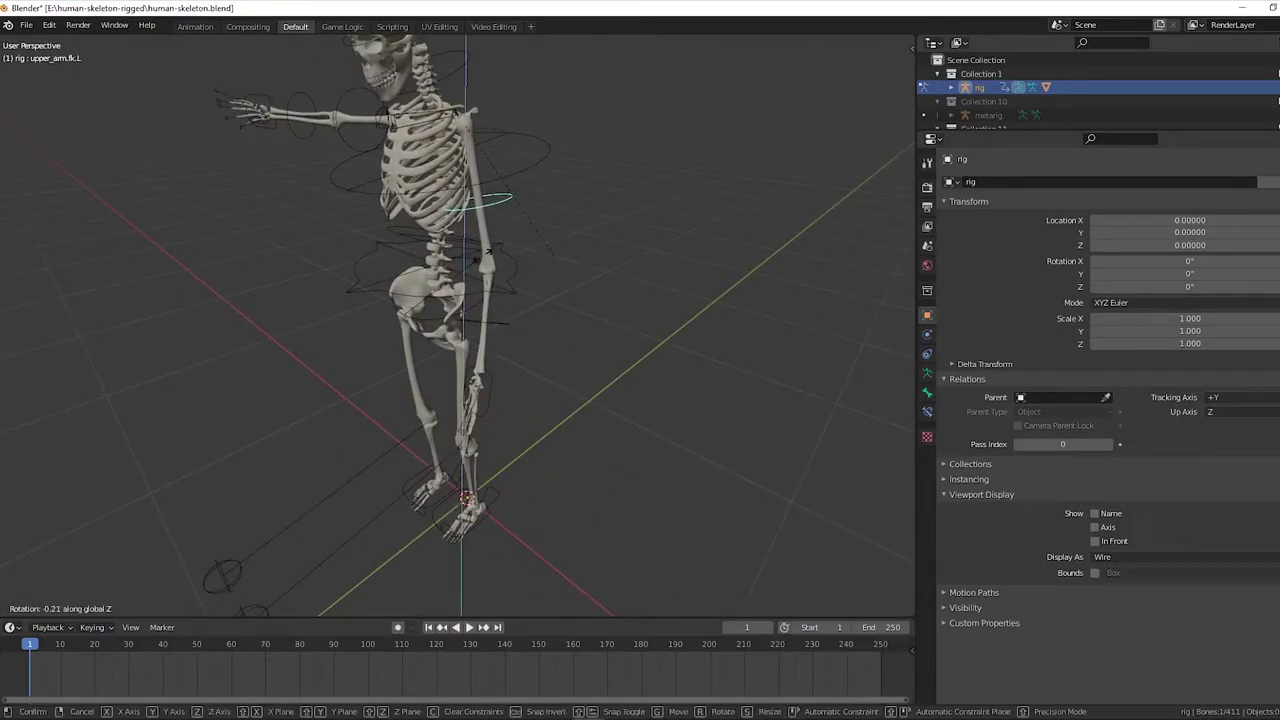
pyautogui.press('Return')
# Step: Rotate the right upper arm down beside the body and bend the right forearm across the waist
pyautogui.moveTo(571, 366); pyautogui.dragTo(640, 340)
pyautogui.click(371, 229)
pyautogui.press('r')
pyautogui.press('Return')
pyautogui.click(407, 373)
pyautogui.press('r')
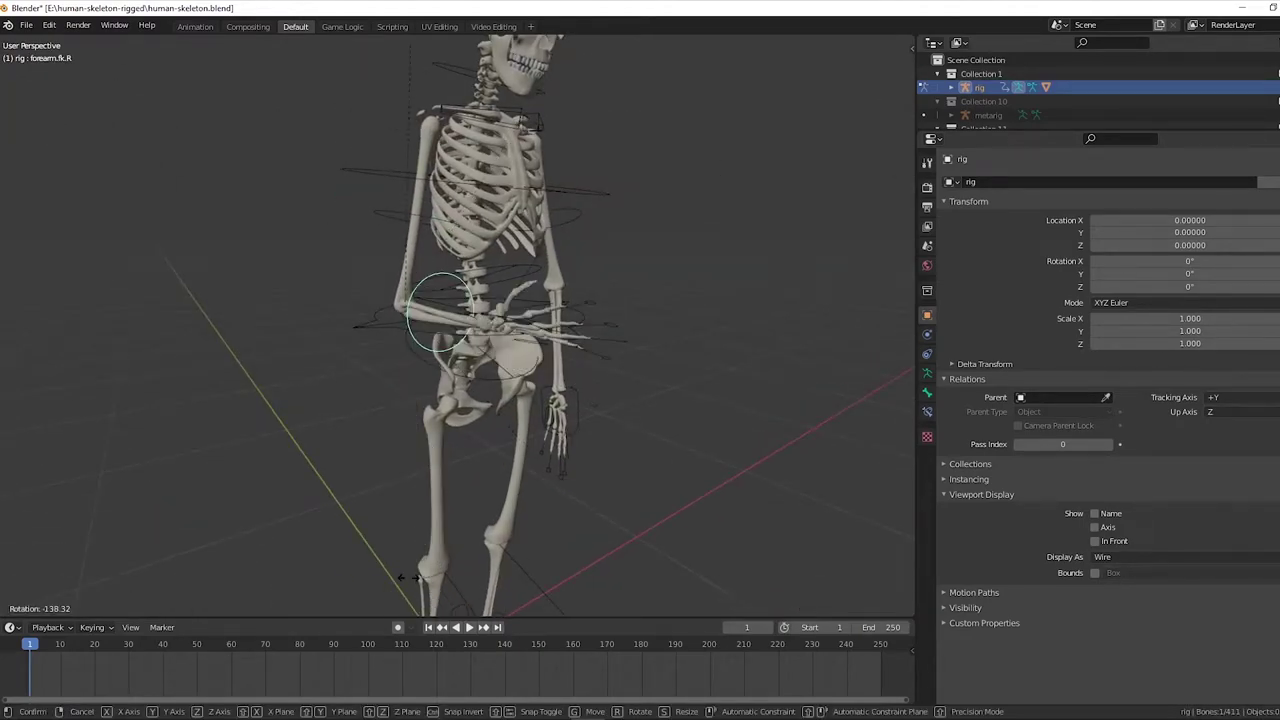
pyautogui.press('Return')
# Step: Adjust the bend of the right arm with further rotations of its bone controls
pyautogui.moveTo(400, 577); pyautogui.dragTo(520, 560)
pyautogui.click(430, 290)
pyautogui.press('r')
pyautogui.press('Return')
pyautogui.click(460, 470)
pyautogui.press('r')
pyautogui.press('Return')
pyautogui.press('r')
pyautogui.press('Return')
# Step: Rotate the right arm's controls in turn to raise the hand in front of the chest
pyautogui.click(425, 240)
pyautogui.press('r')
pyautogui.press('Return')
pyautogui.click(420, 285)
pyautogui.press('r')
pyautogui.press('Return')
pyautogui.click(422, 335)
pyautogui.press('r')
pyautogui.press('Return')
# Step: Rotate the torso control to angle the skeleton's upper body
pyautogui.moveTo(430, 590); pyautogui.dragTo(520, 560)
pyautogui.click(555, 430)
pyautogui.press('r')
pyautogui.press('Return')
pyautogui.moveTo(607, 303); pyautogui.dragTo(520, 310)
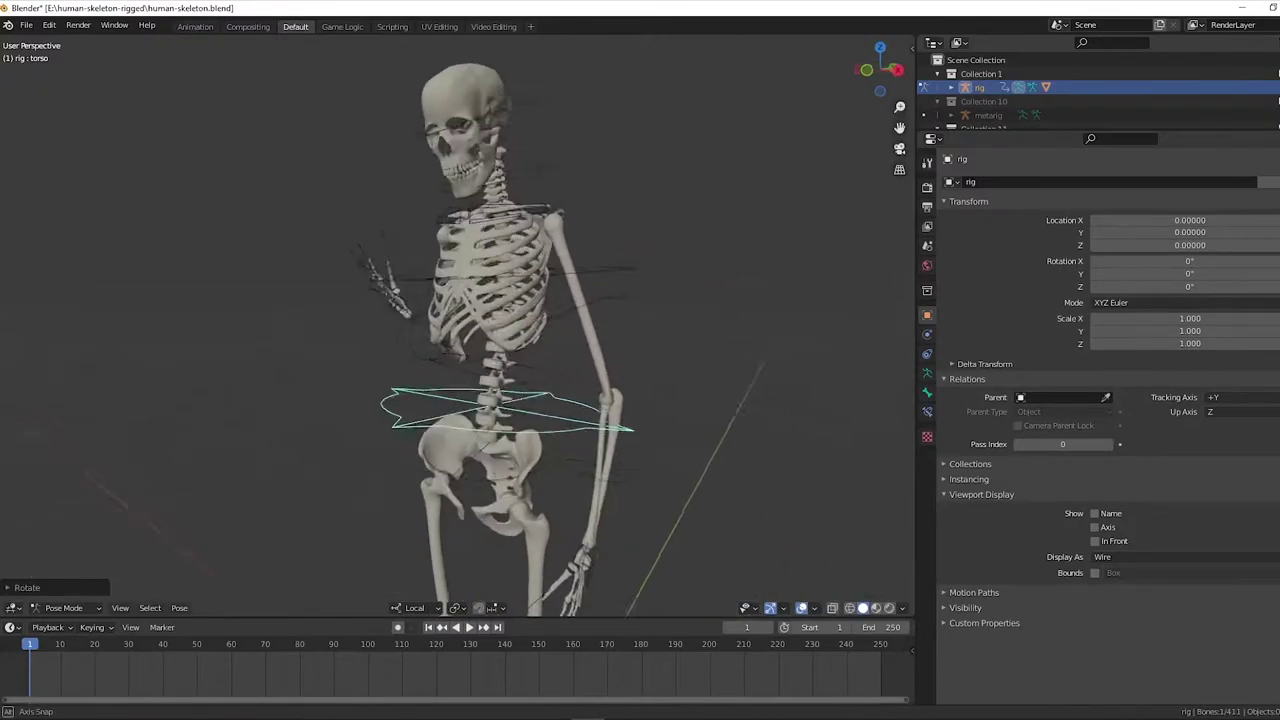
# Step: Rotate the right forearm control to bring the raised hand closer to the ribcage, checking it from the side
pyautogui.scroll(4, 458, 330)
pyautogui.click(428, 325)
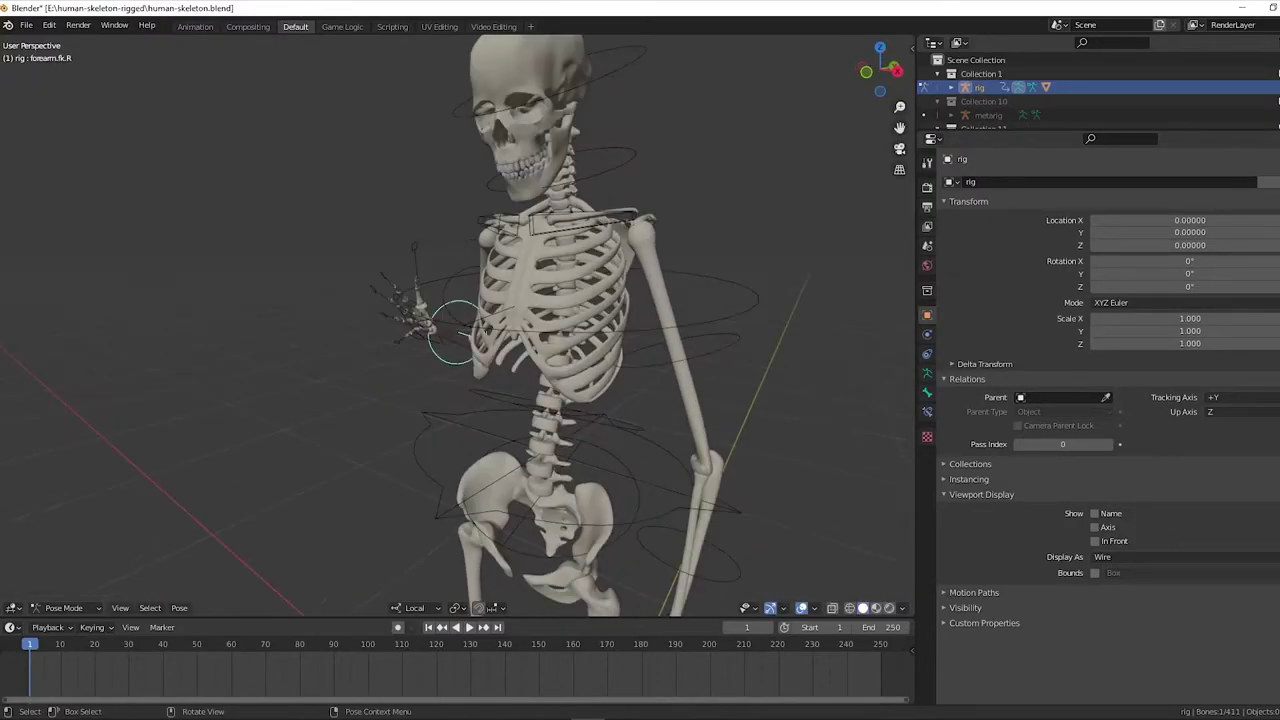
pyautogui.press('r')
pyautogui.click(561, 362)
pyautogui.moveTo(561, 362); pyautogui.dragTo(820, 350)
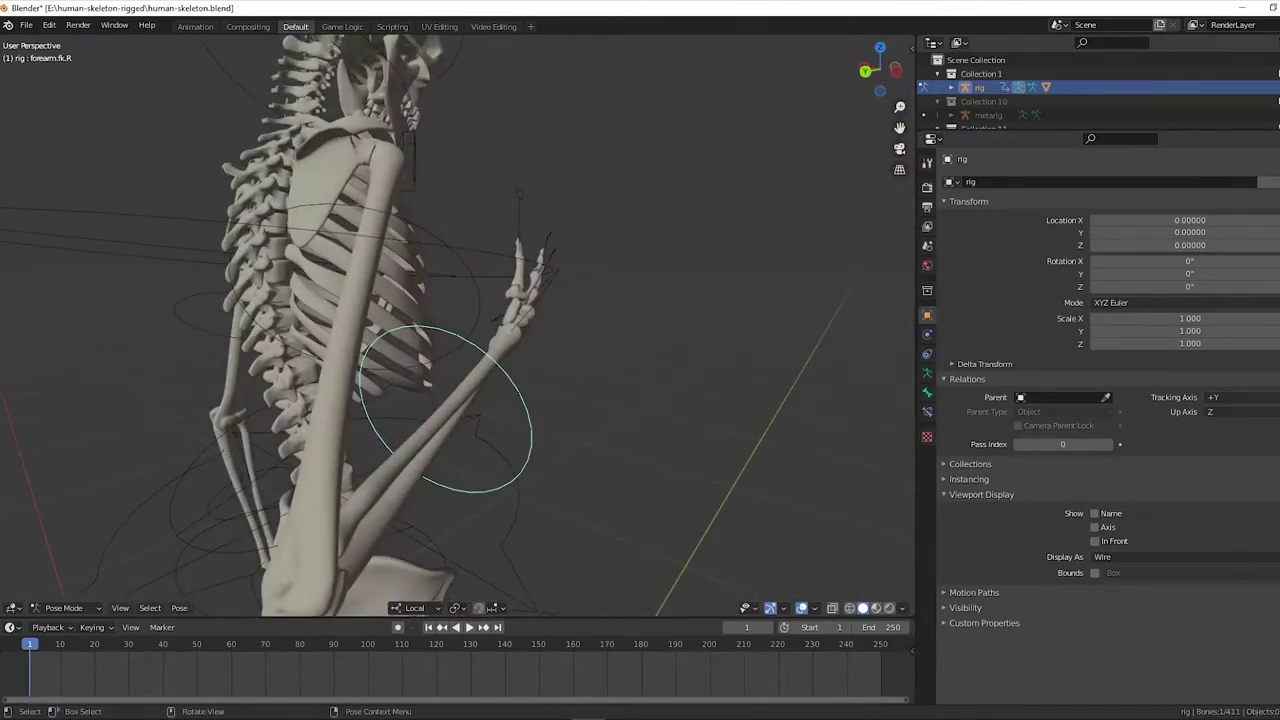
pyautogui.moveTo(455, 374)
pyautogui.mouseDown()
pyautogui.moveTo(620, 365)
pyautogui.moveTo(650, 400)
pyautogui.moveTo(480, 375)
pyautogui.mouseUp()
# Step: Rotate the right hand control on its local axes to turn the palm towards the chest
pyautogui.click(400, 343)
pyautogui.moveTo(400, 320); pyautogui.dragTo(392, 312)
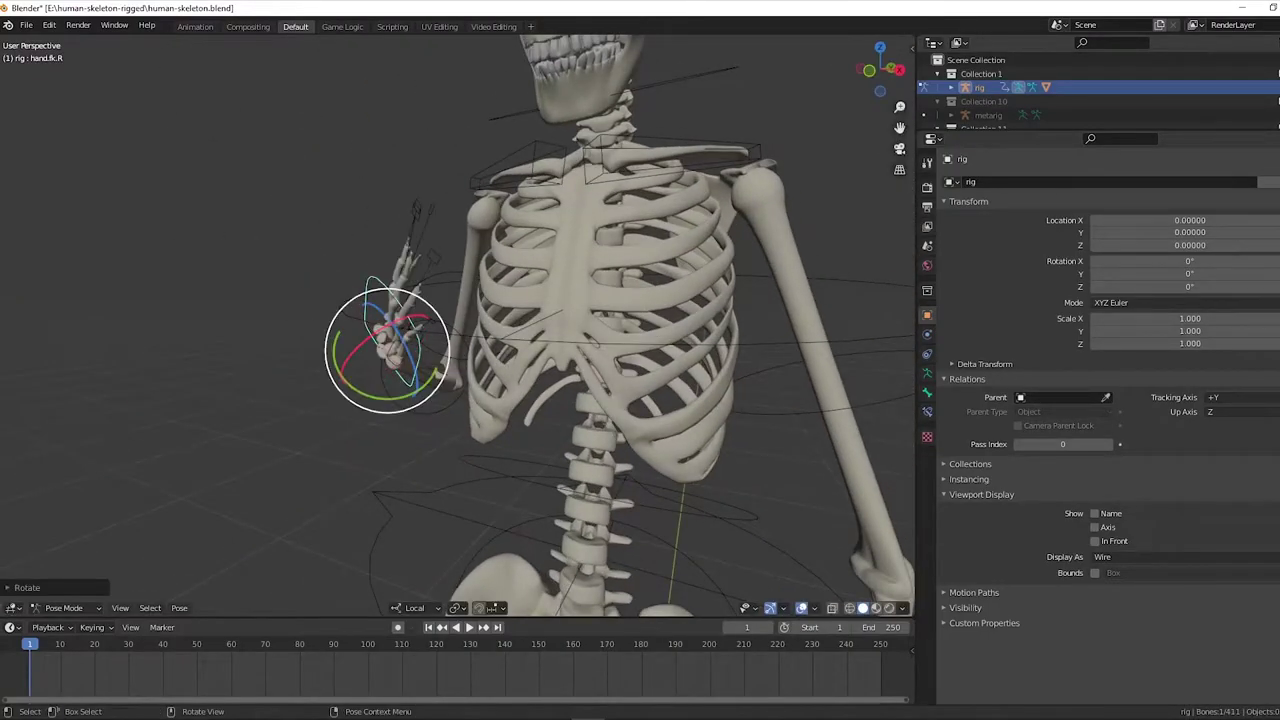
pyautogui.moveTo(600, 400); pyautogui.dragTo(640, 400)
pyautogui.moveTo(350, 318); pyautogui.dragTo(346, 312)
pyautogui.moveTo(583, 426); pyautogui.dragTo(400, 300)
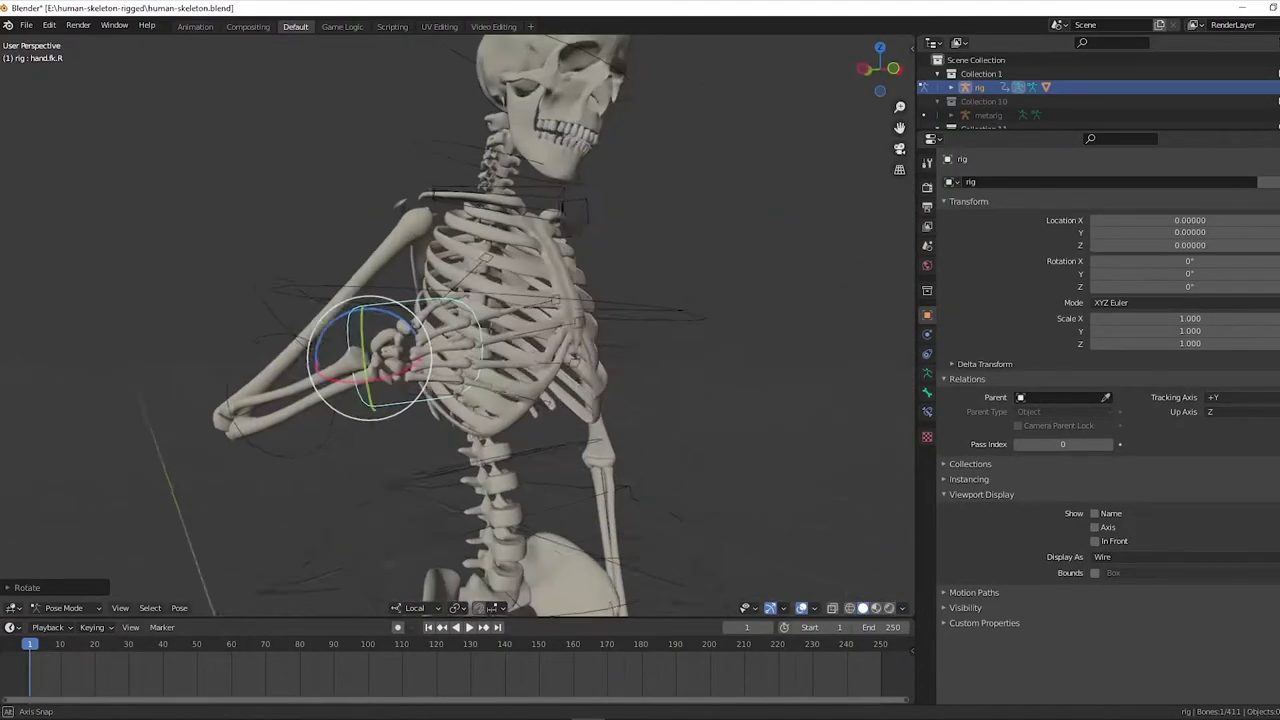
# Step: Refine the right arm and hand rotations so the hand rests against the ribs
pyautogui.click(400, 214)
pyautogui.moveTo(600, 400); pyautogui.dragTo(520, 390)
pyautogui.moveTo(457, 170); pyautogui.dragTo(448, 178)
pyautogui.moveTo(600, 400); pyautogui.dragTo(520, 390)
pyautogui.click(395, 368)
pyautogui.moveTo(600, 400); pyautogui.dragTo(680, 400)
pyautogui.moveTo(340, 360); pyautogui.dragTo(370, 320)
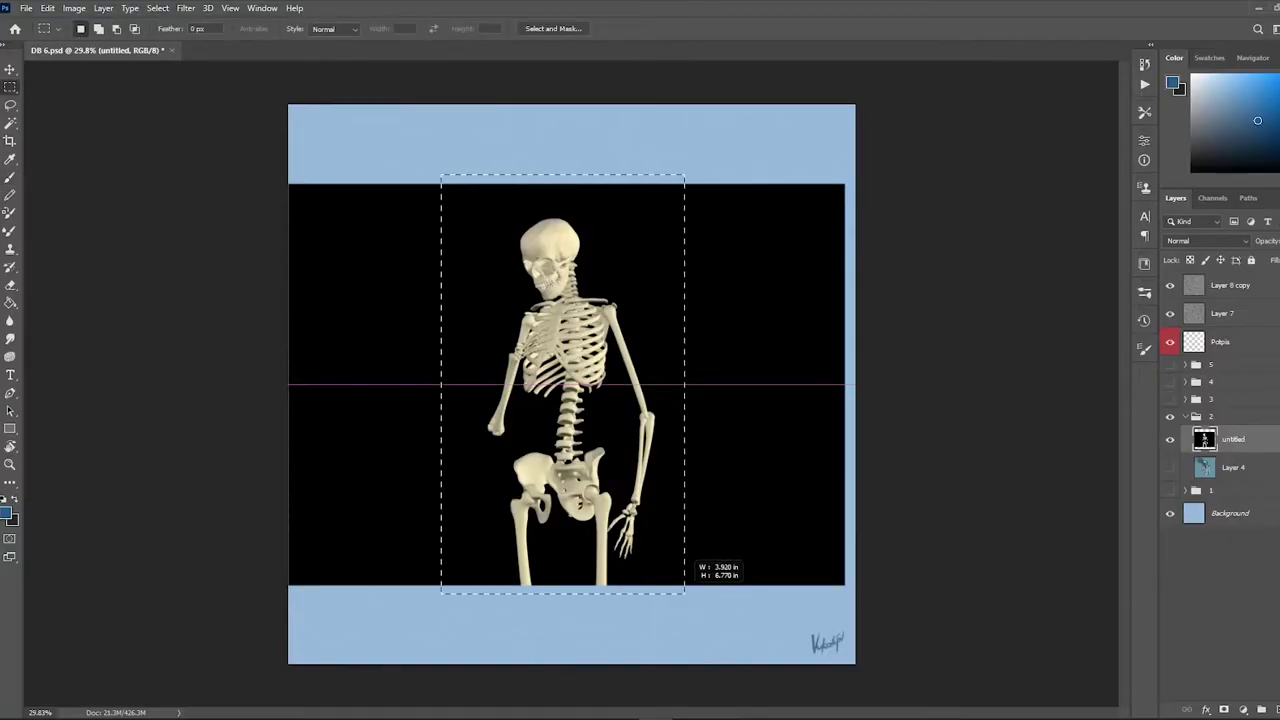
# Step: In Photoshop, enlarge the imported skeleton render so it fills most of the DB 6.psd canvas height
pyautogui.hotkey('ctrl', 't')
pyautogui.moveTo(729, 400); pyautogui.dragTo(777, 423)
pyautogui.press('Return')
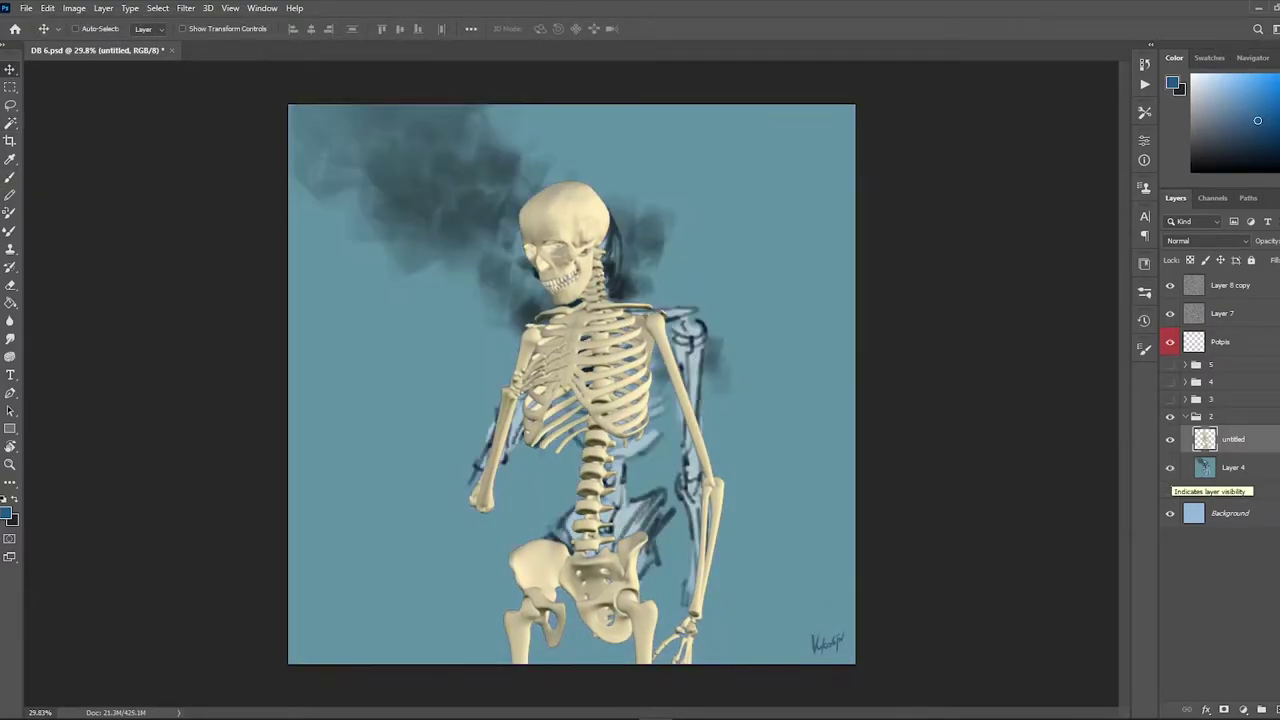
# Step: Hide the Layer 4 sketch and duplicate the "untitled" skeleton layer
pyautogui.click(1170, 467)
pyautogui.rightClick(1238, 439)
pyautogui.click(1086, 223)
pyautogui.press('Return')
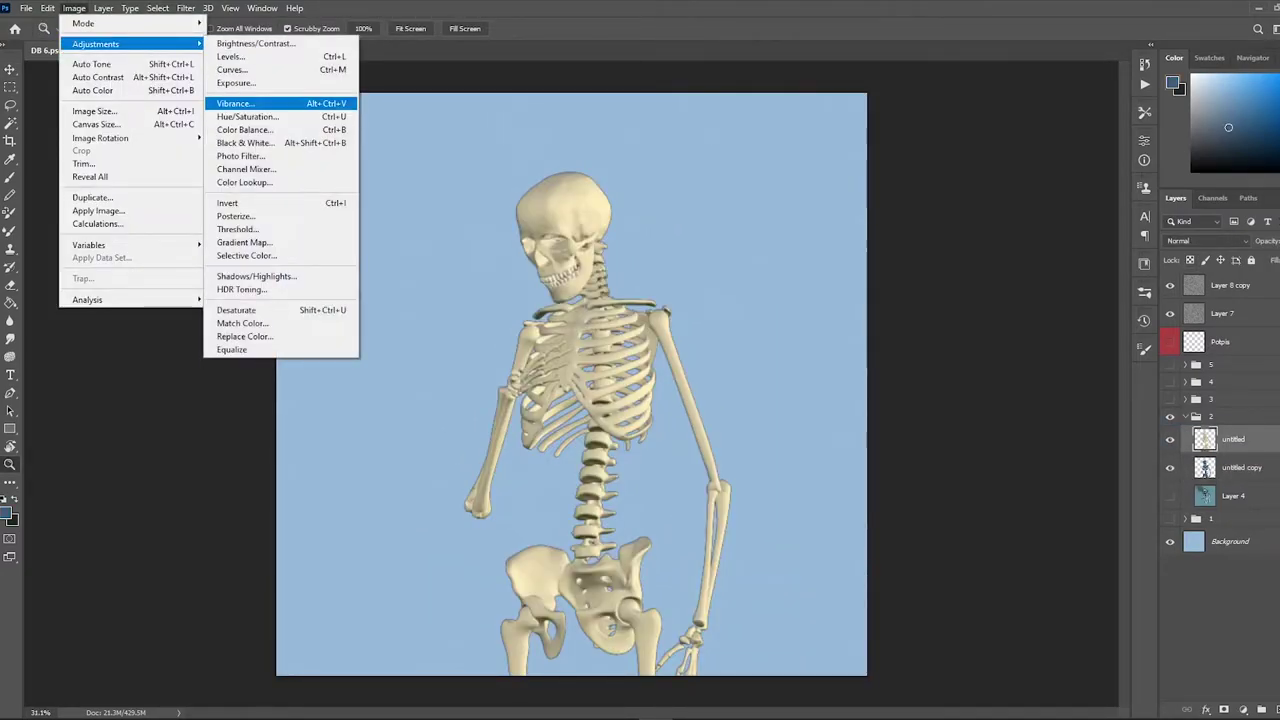
# Step: Recolour the "untitled" skeleton with Hue -180 and Saturation -38, and brighten it with a Levels white input of 186
pyautogui.click(247, 116)
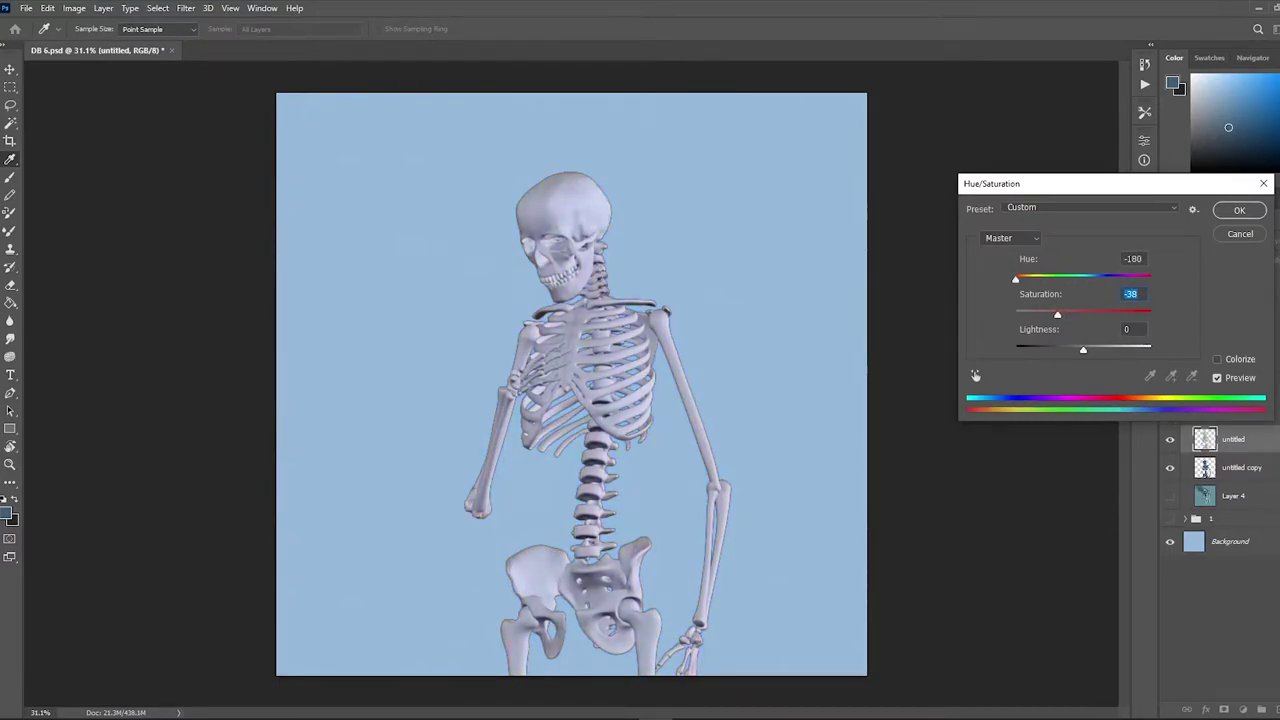
pyautogui.press('Return')
pyautogui.click(74, 8)
pyautogui.hotkey('ctrl', 'l')
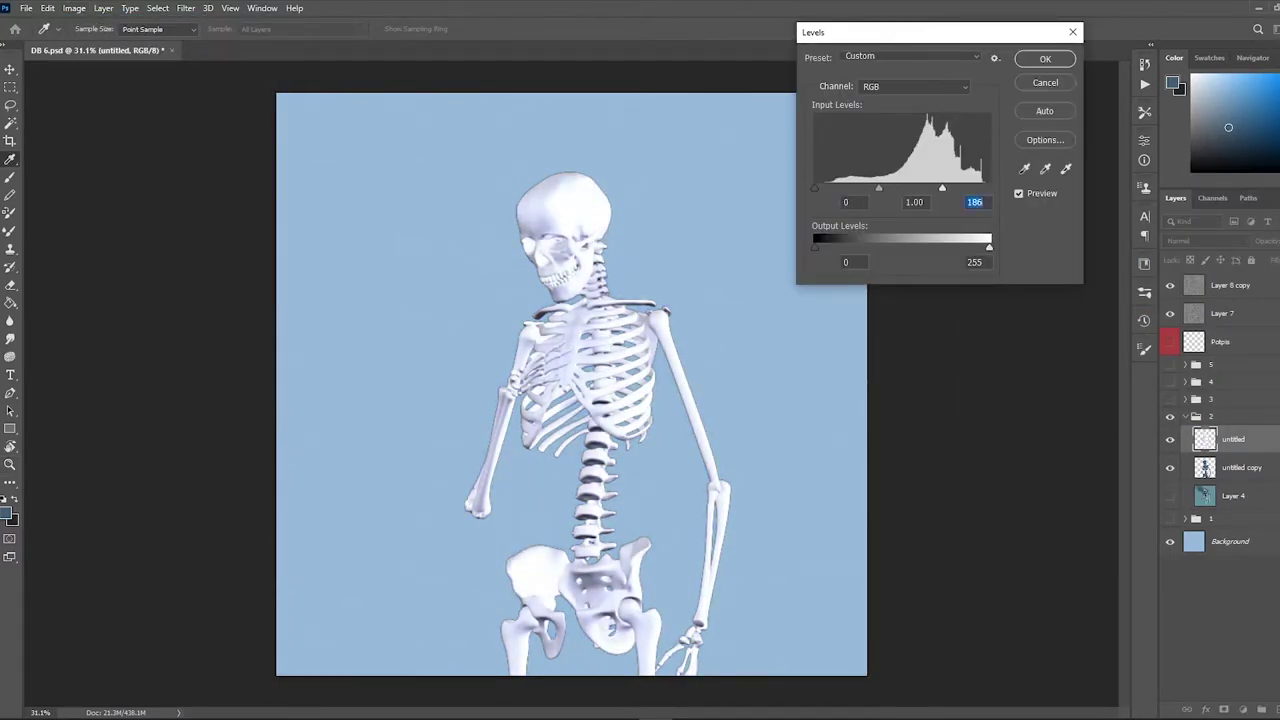
pyautogui.press('Return')
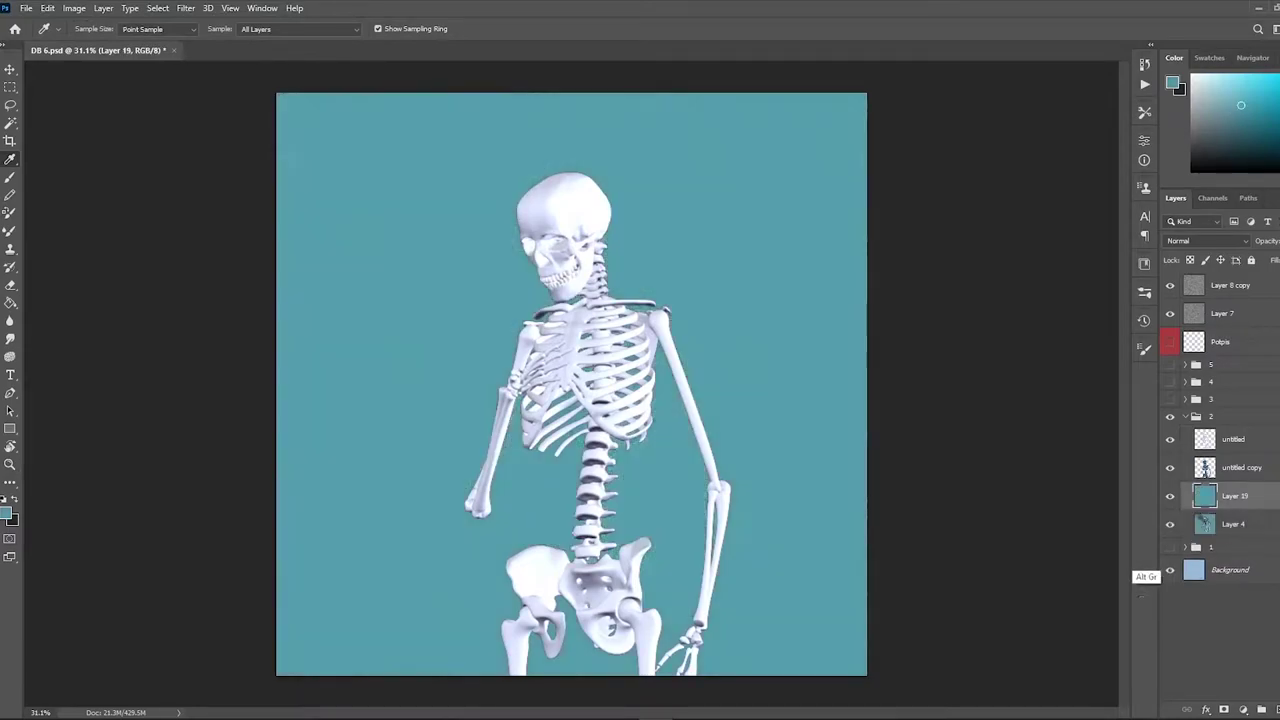
# Step: Choose the Brush tool for the "untitled" skeleton layer and set its blending mode to Overlay
pyautogui.hotkey('ctrl', ',')
pyautogui.hotkey('ctrl', ',')
pyautogui.press('b')
pyautogui.rightClick(608, 212)
pyautogui.press('Escape')
pyautogui.click(200, 28)
pyautogui.click(180, 214)
# Step: Set the brush blending mode to Multiply, reduce the brush size to 600 and make black the foreground colour
pyautogui.click(200, 28)
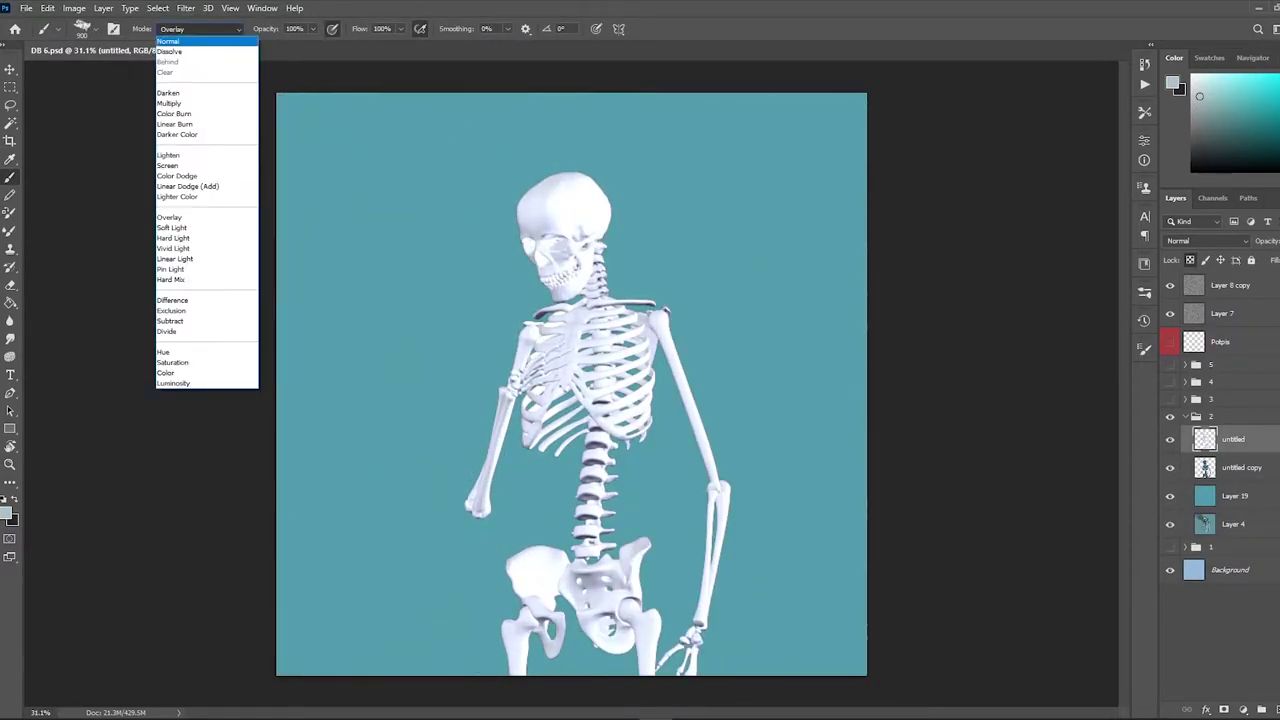
pyautogui.click(180, 100)
pyautogui.press('[')
pyautogui.press('[')
pyautogui.press('[')
pyautogui.press('x')
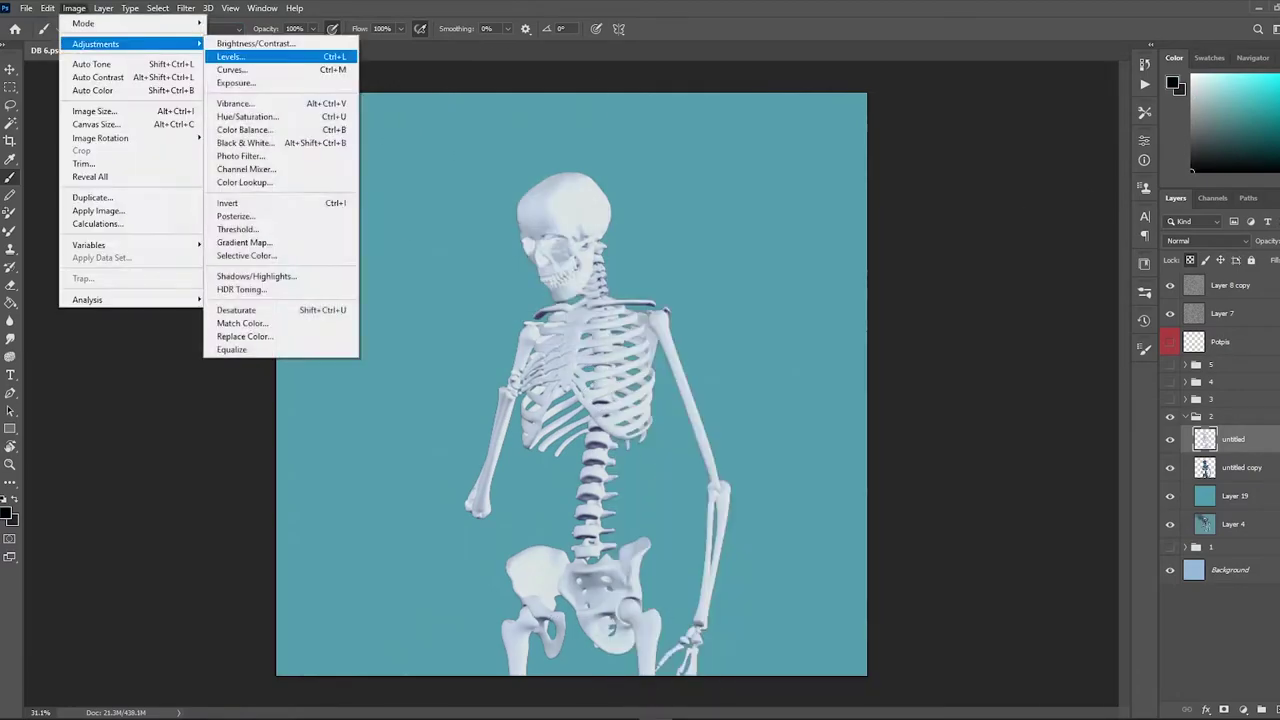
pyautogui.hotkey('ctrl', 'l')
pyautogui.press('Escape')
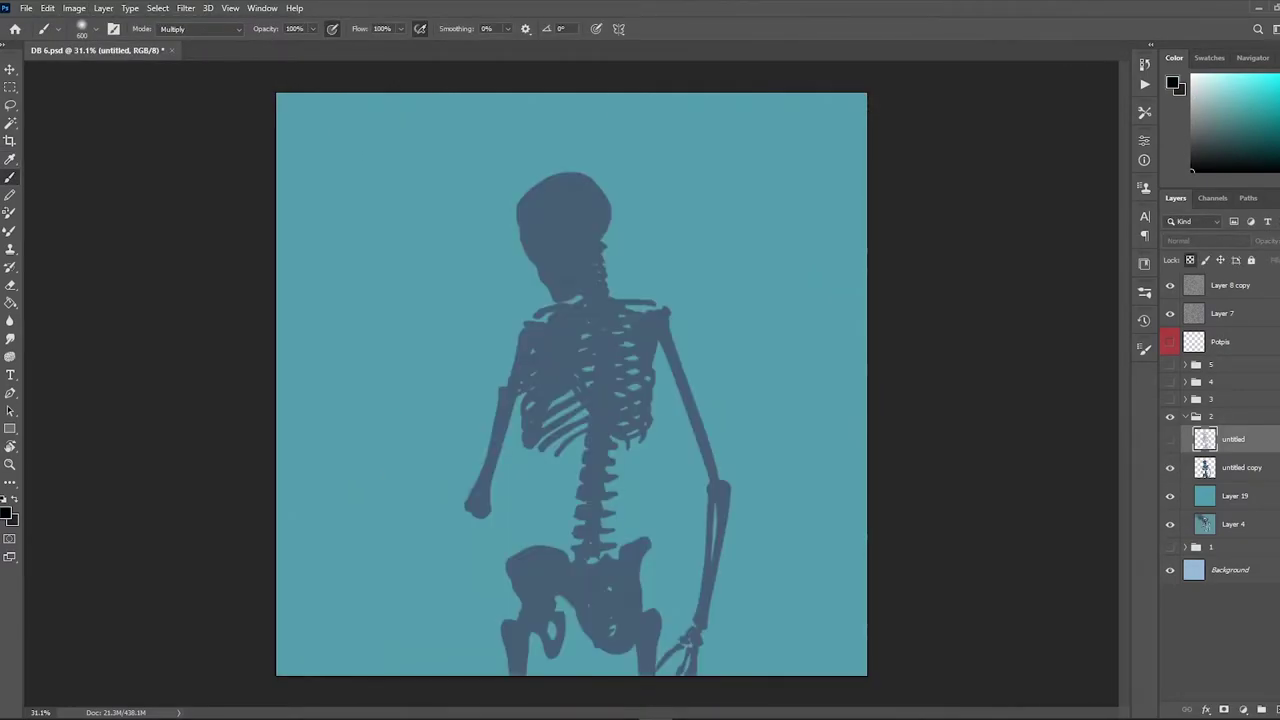
# Step: Move the "untitled copy" silhouette layer above the "untitled" skeleton layer
pyautogui.hotkey('alt', '[')
pyautogui.hotkey('ctrl', ']')
pyautogui.press('z')
pyautogui.moveTo(560, 169)
pyautogui.mouseDown()
pyautogui.moveTo(640, 169)
pyautogui.moveTo(545, 169)
pyautogui.moveTo(565, 169)
pyautogui.mouseUp()
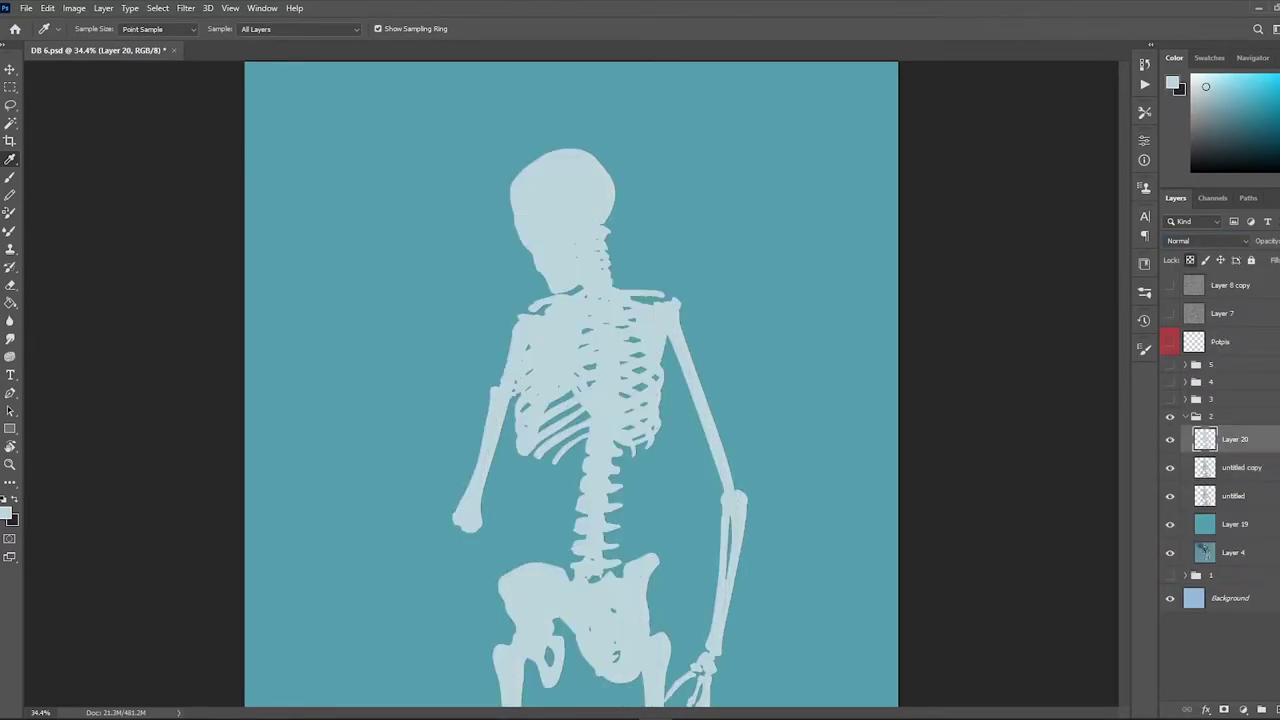
# Step: Turn the "untitled copy" skeleton render neutral grey as a shading reference beside the pale silhouette
pyautogui.click(1240, 467)
pyautogui.click(1170, 524)
pyautogui.press('z')
pyautogui.click(629, 193)
pyautogui.click(74, 8)
pyautogui.click(400, 118)
pyautogui.press('Return')
pyautogui.scroll(5, 660, 300)
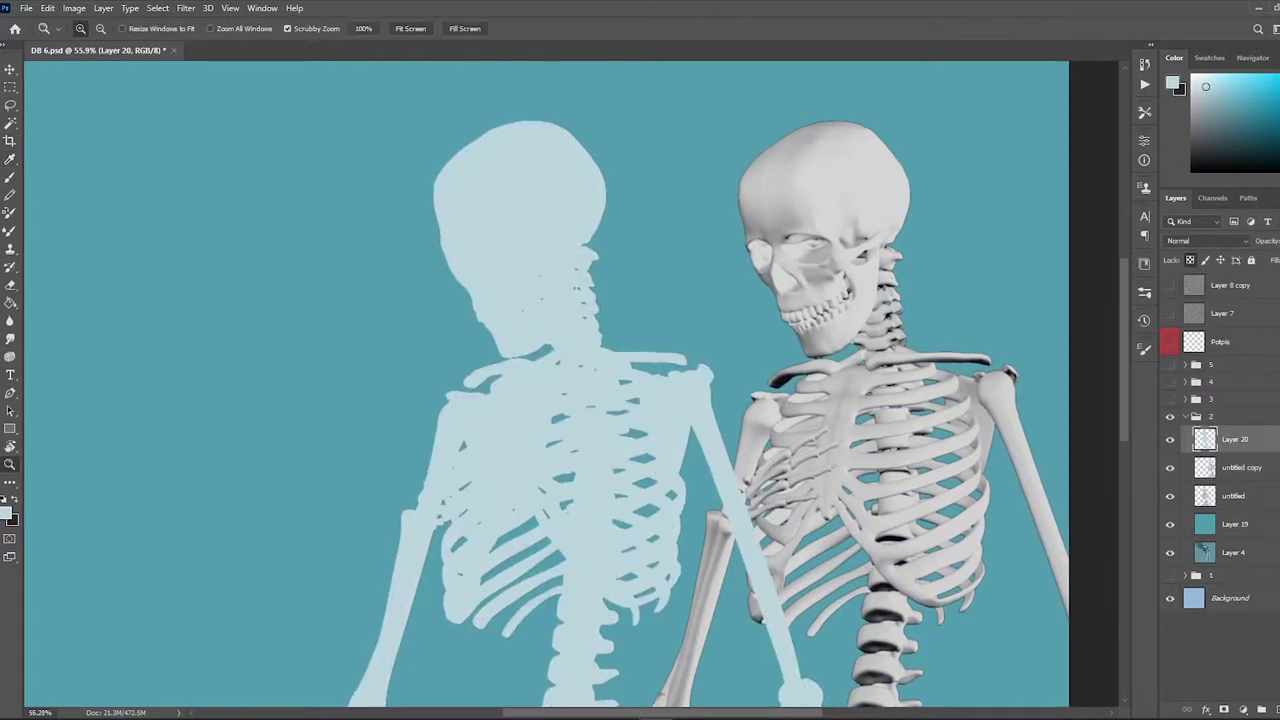
# Step: Create a new layer above Layer 20 and paint four colour swatches from near-black to teal beside the skull
pyautogui.hotkey('alt', ']')
pyautogui.press('b')
pyautogui.rightClick(586, 214)
pyautogui.press('Escape')
pyautogui.hotkey('ctrl', 'shift', 'alt', 'n')
pyautogui.press('d')
pyautogui.moveTo(600, 400); pyautogui.dragTo(638, 404)
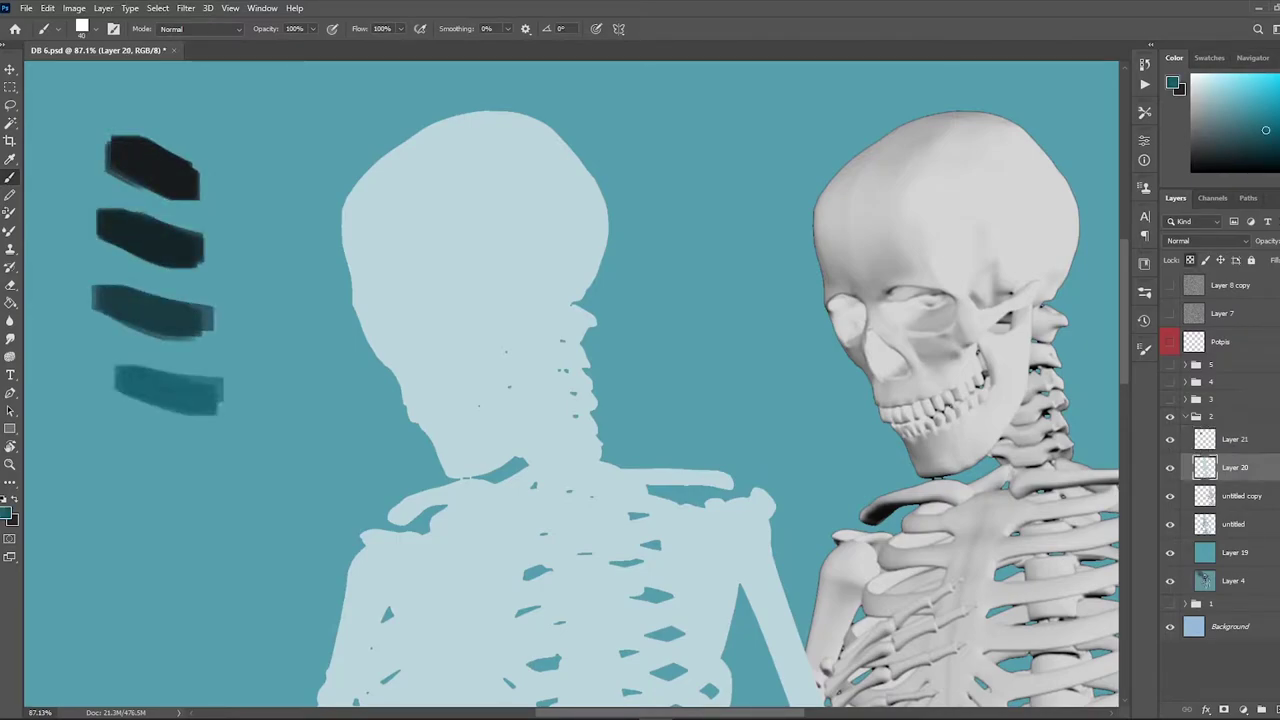
# Step: On Layer 20, brush soft blue-grey shadows over the side of the skull, the cheek and the jaw
pyautogui.hotkey('alt', '[')
pyautogui.moveTo(600, 400); pyautogui.dragTo(586, 378)
pyautogui.rightClick(390, 214)
pyautogui.press('Escape')
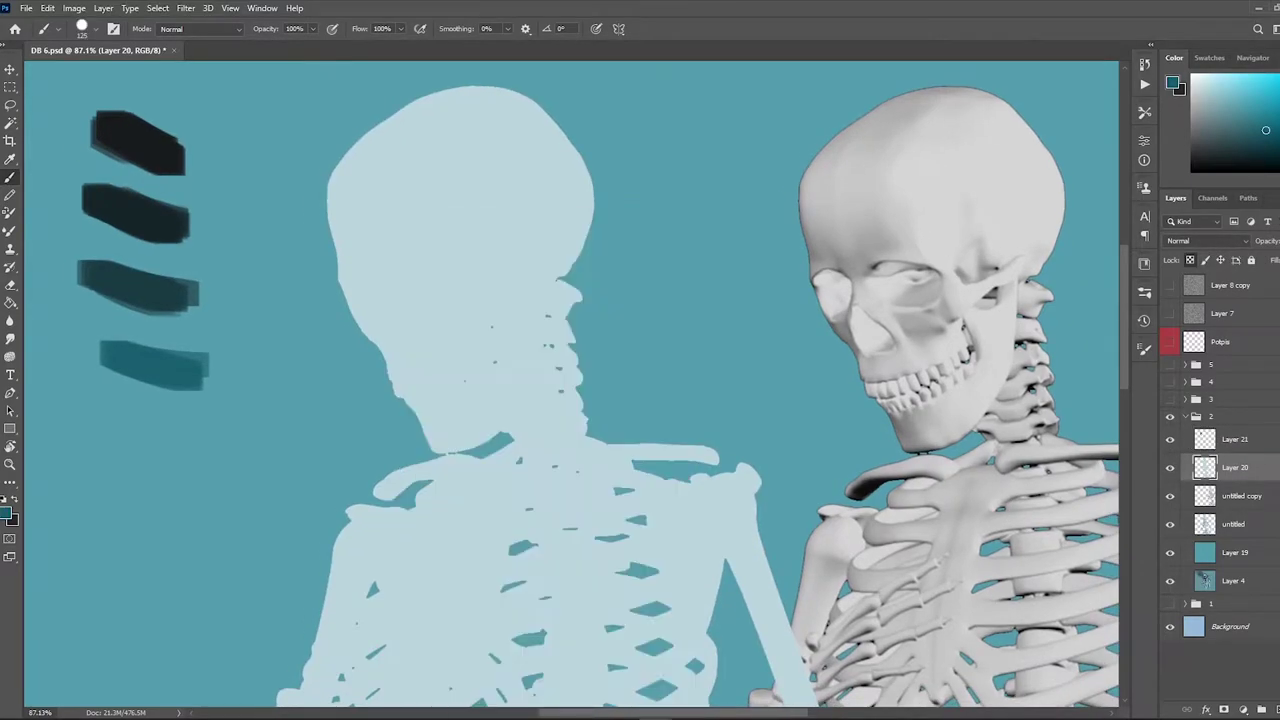
pyautogui.press('r')
pyautogui.moveTo(410, 120); pyautogui.dragTo(520, 420)
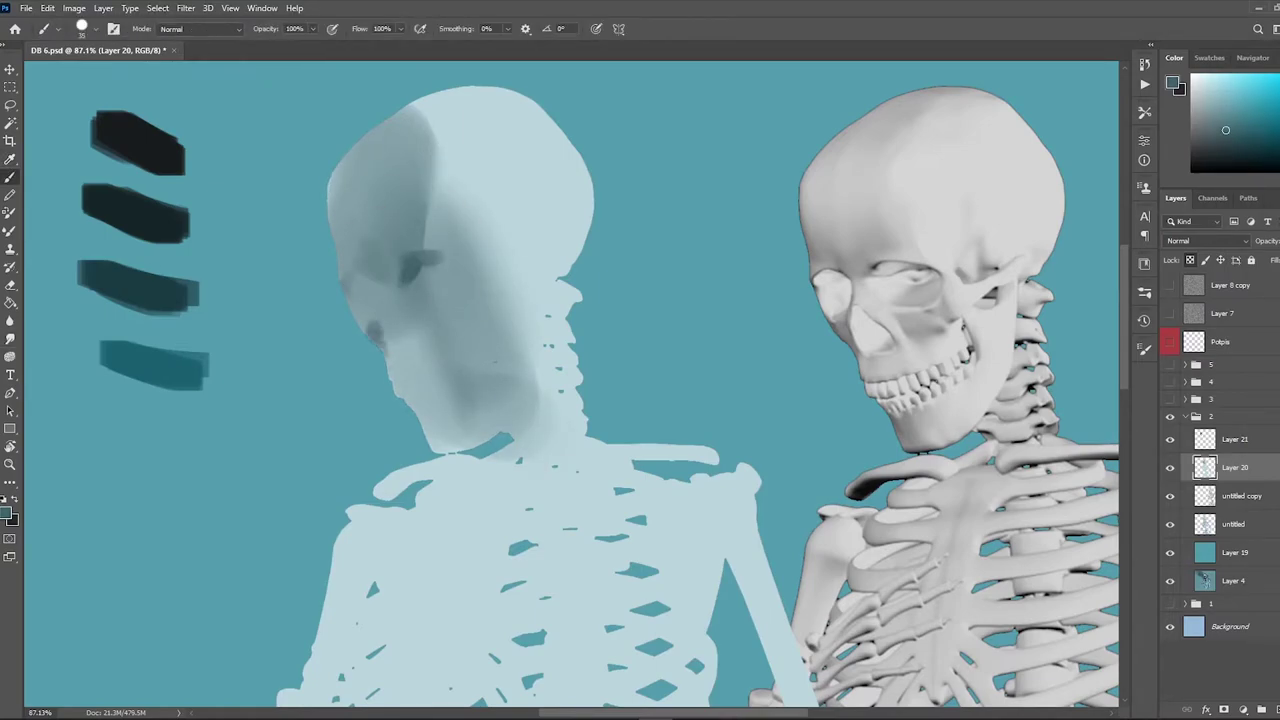
# Step: Paint the darker eye sockets, nose cavity and cheekbone shadow on the skull with sampled tones
pyautogui.keyDown('alt'); pyautogui.click(440, 270); pyautogui.keyUp('alt')
pyautogui.moveTo(345, 262); pyautogui.dragTo(368, 288)
pyautogui.moveTo(600, 400); pyautogui.dragTo(588, 408)
pyautogui.moveTo(430, 332); pyautogui.dragTo(482, 342)
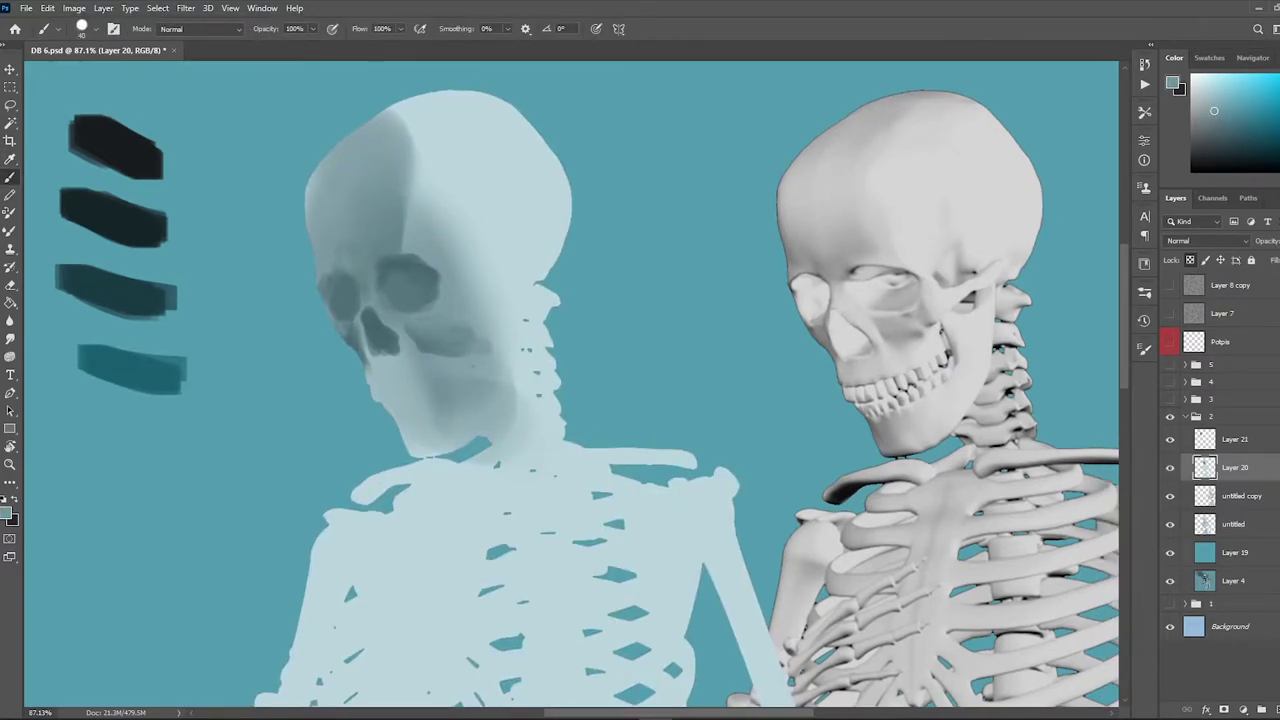
# Step: Smudge the forehead and temple shading at 20% strength to soften the tonal transitions
pyautogui.press('r')
pyautogui.moveTo(420, 115)
pyautogui.mouseDown()
pyautogui.moveTo(470, 180)
pyautogui.moveTo(330, 225)
pyautogui.mouseUp()
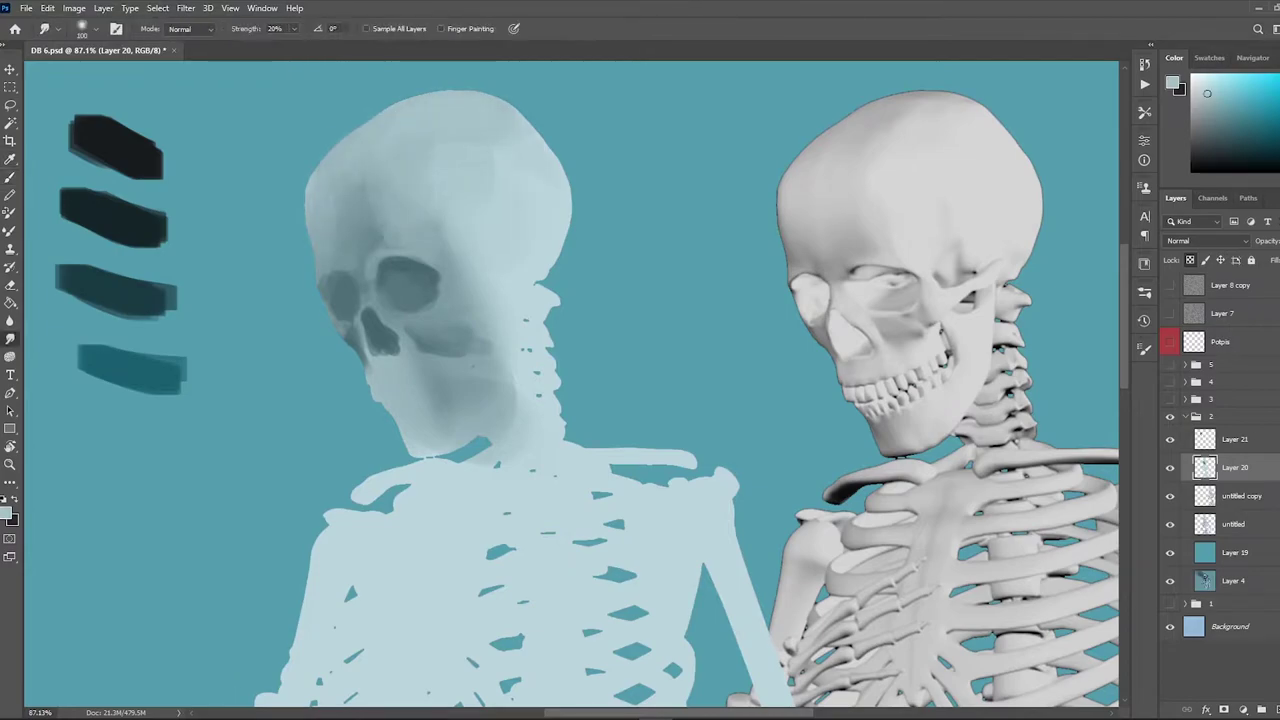
pyautogui.moveTo(476, 238)
pyautogui.mouseDown()
pyautogui.moveTo(458, 276)
pyautogui.moveTo(502, 272)
pyautogui.mouseUp()
# Step: Sample tones from the skull and, with a larger brush, deepen the eye socket shading
pyautogui.keyDown('alt'); pyautogui.click(470, 258); pyautogui.keyUp('alt')
pyautogui.press(']')
pyautogui.press(']')
pyautogui.keyDown('alt'); pyautogui.click(392, 298); pyautogui.keyUp('alt')
pyautogui.press(']')
pyautogui.press(']')
pyautogui.moveTo(380, 290); pyautogui.dragTo(405, 315)
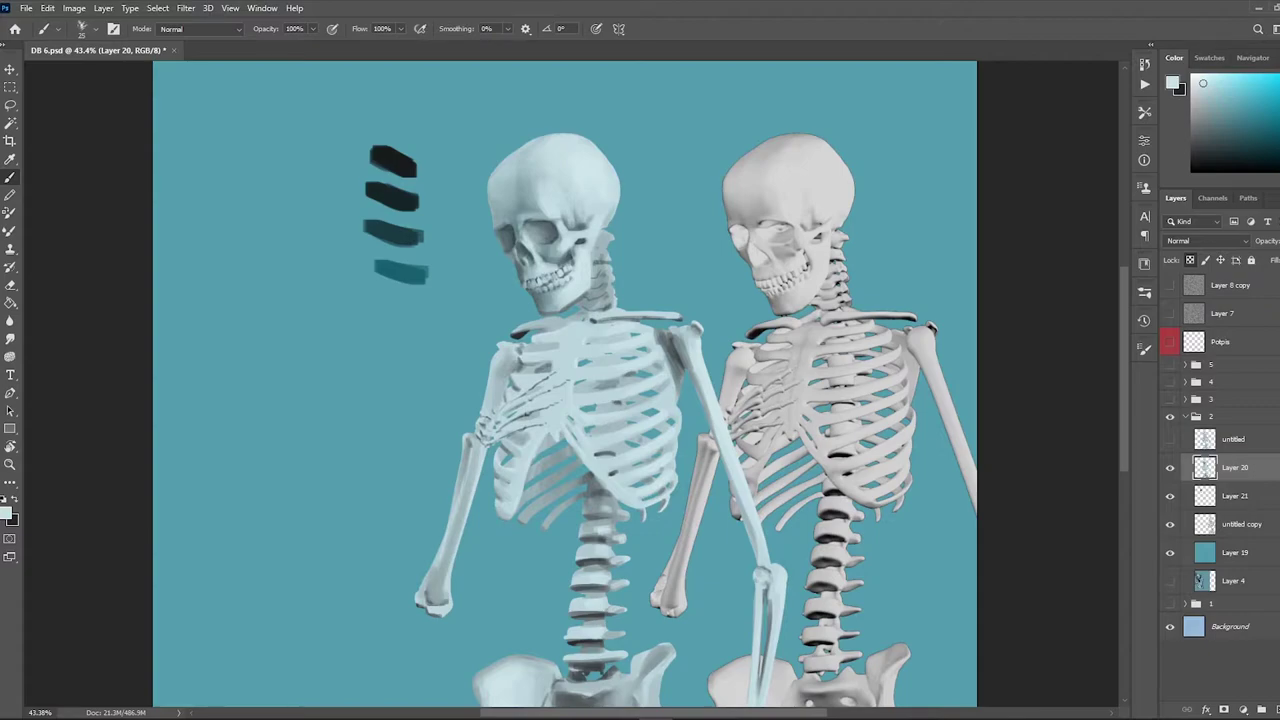
# Step: Delete the "untitled" and "untitled copy" skeleton reference layers
pyautogui.scroll(-2, 565, 390)
pyautogui.hscroll(1, 565, 390)
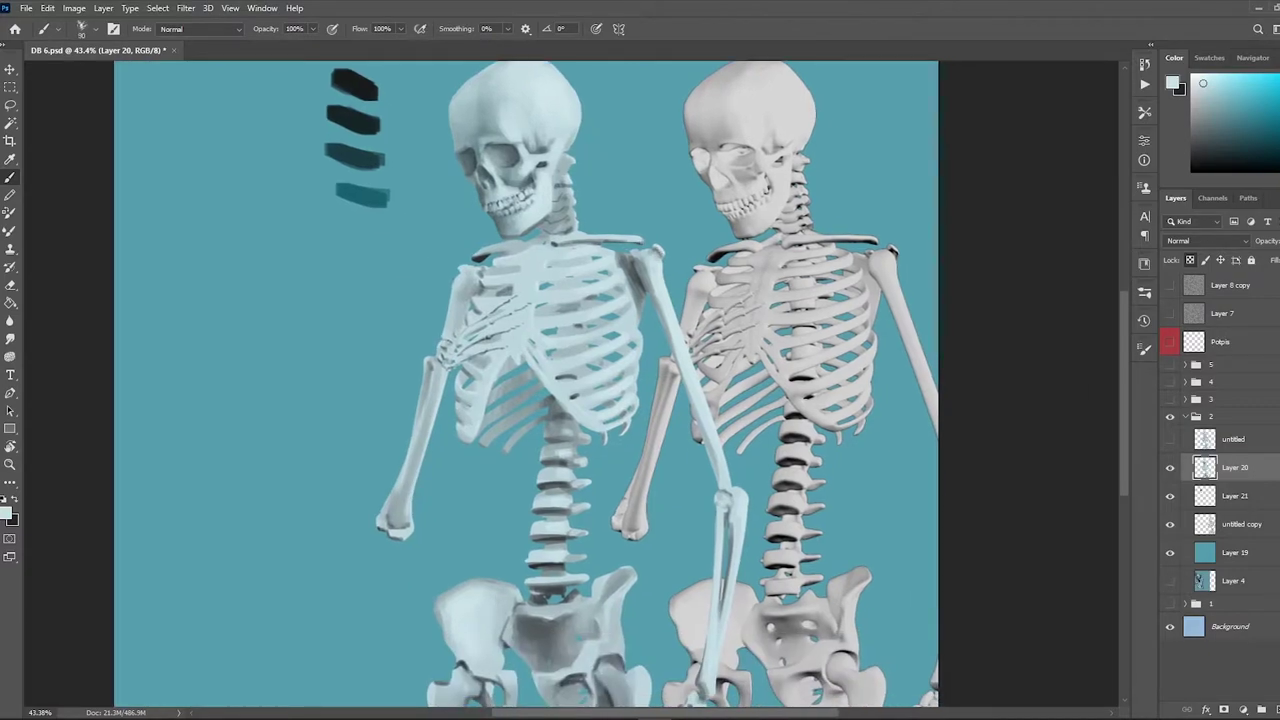
pyautogui.scroll(-2, 525, 390)
pyautogui.scroll(3, 525, 390)
pyautogui.hotkey('alt', '[')
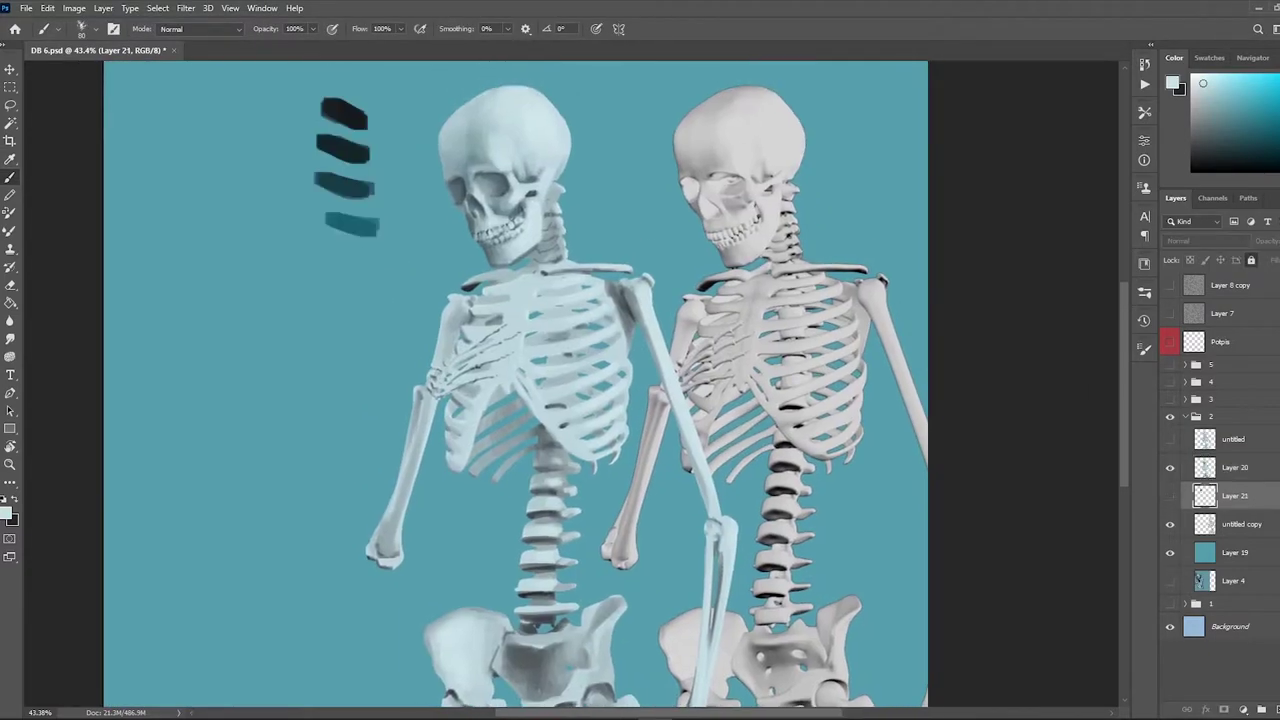
pyautogui.press('Delete')
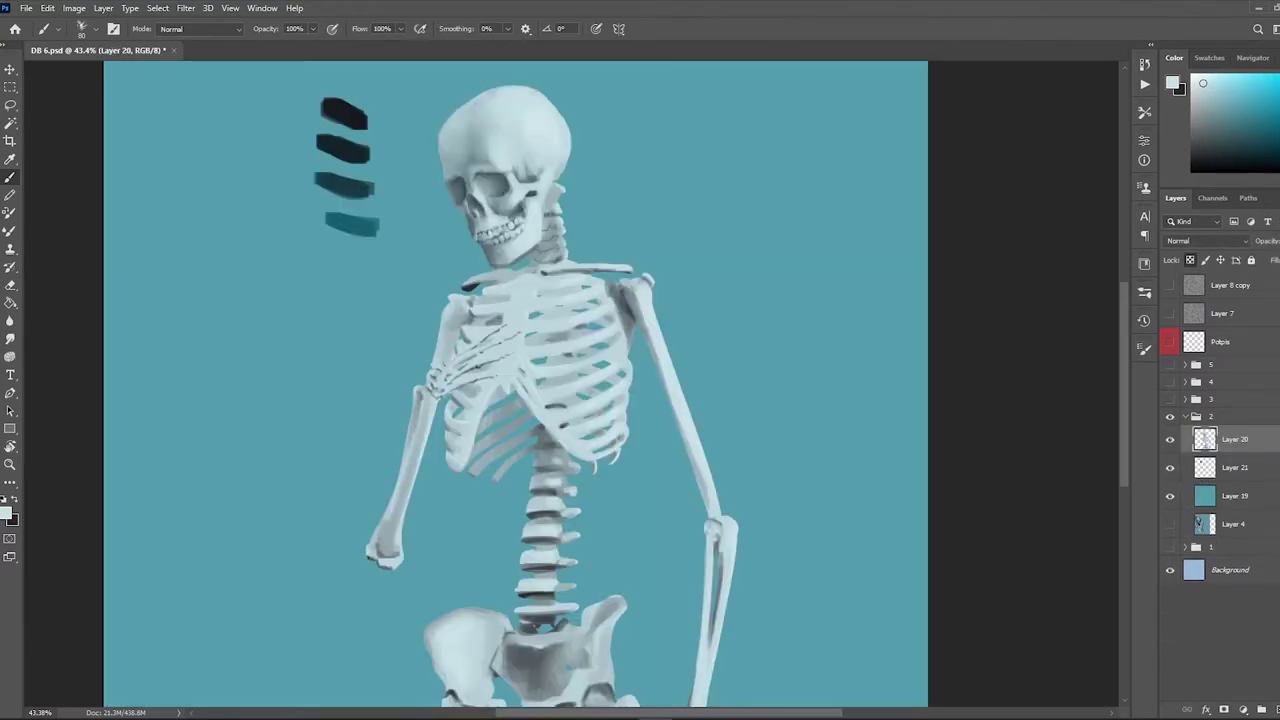
# Step: Hide the Layer 21 swatches and set the Eraser to a textured brush tip at size 500
pyautogui.hotkey('ctrl', '0')
pyautogui.press('e')
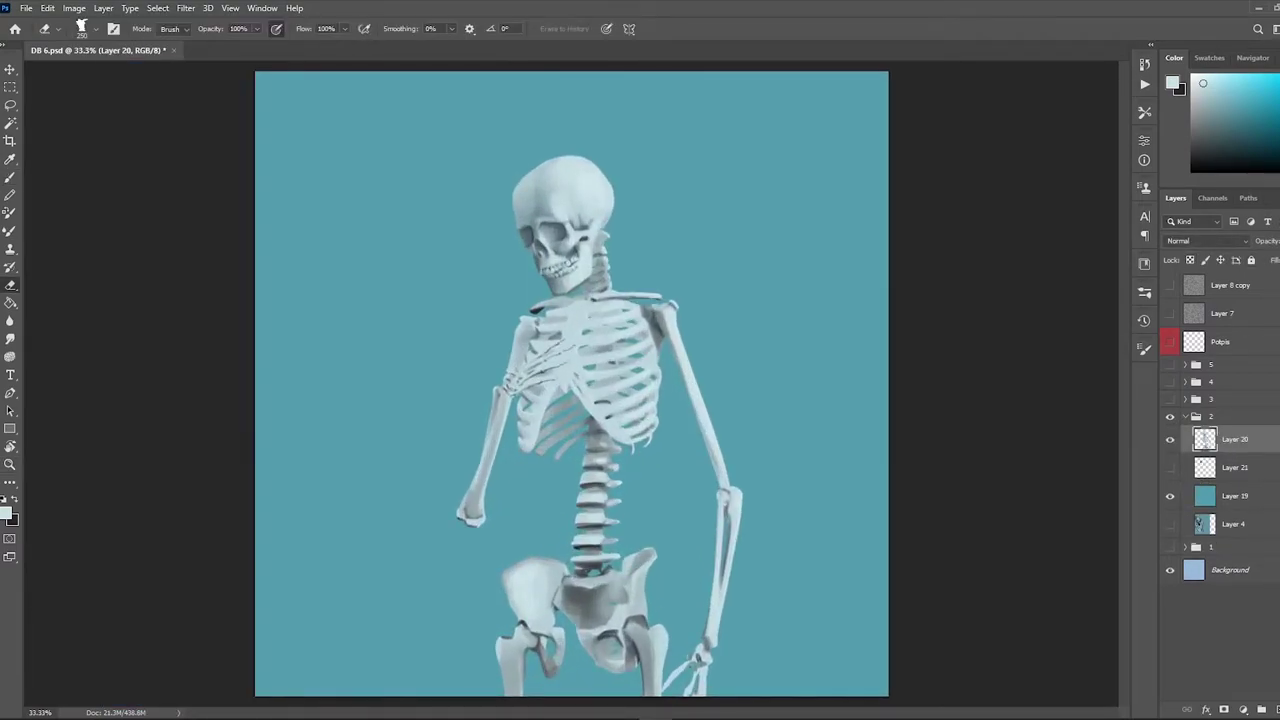
pyautogui.scroll(-2, 640, 400)
pyautogui.scroll(4, 640, 400)
pyautogui.rightClick(460, 215)
pyautogui.click(597, 484)
pyautogui.press('Escape')
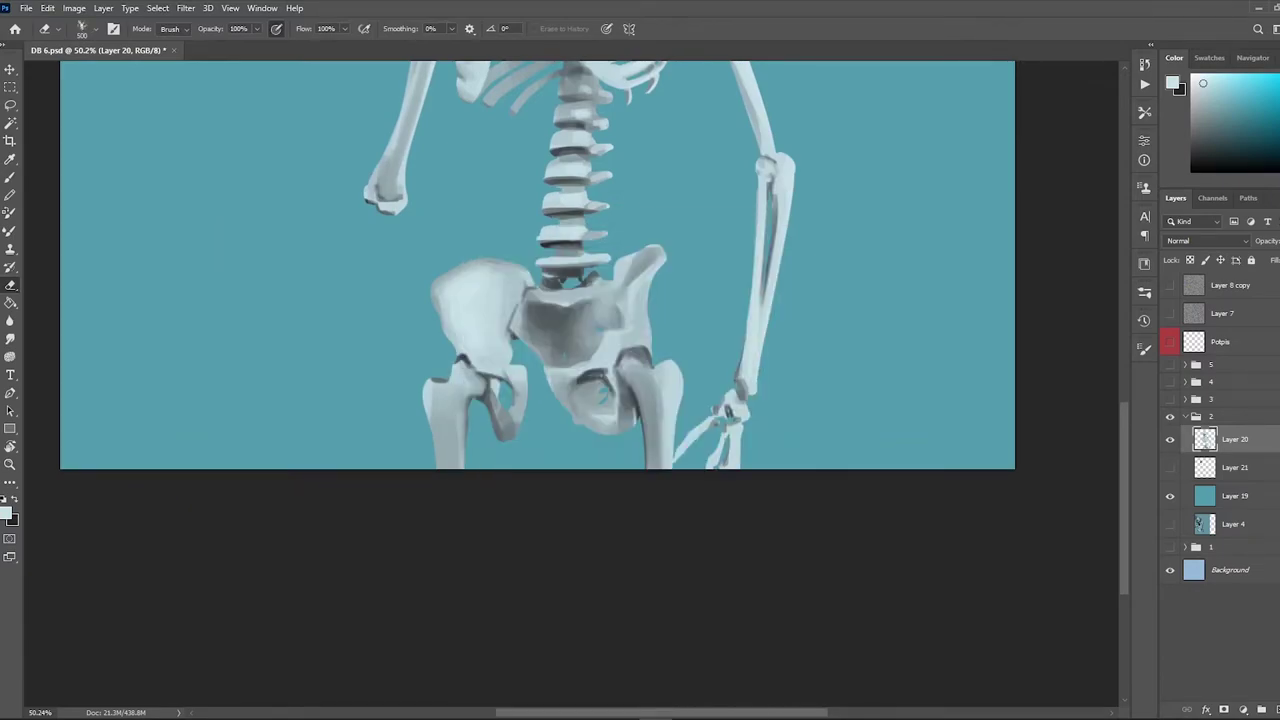
# Step: Add a layer mask to Layer 20 and paint it black to fade out the pelvis, legs and lowered hand
pyautogui.press('b')
pyautogui.moveTo(440, 400); pyautogui.dragTo(700, 390)
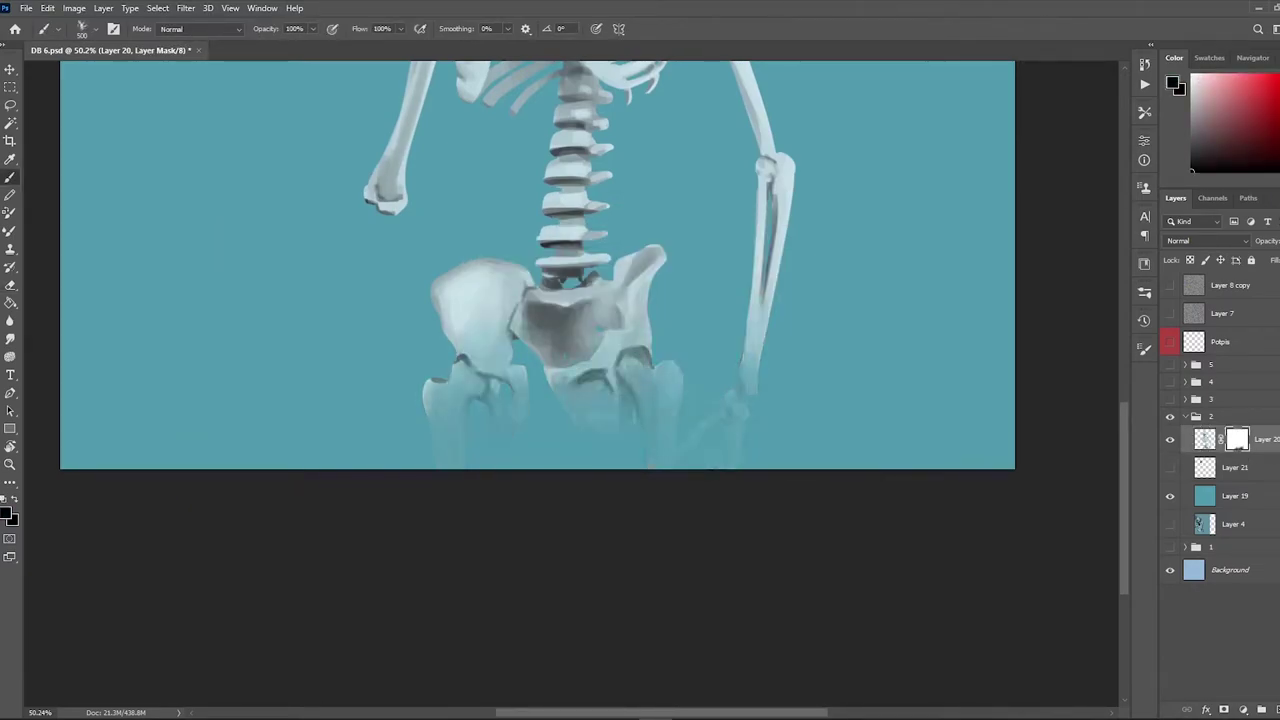
pyautogui.moveTo(460, 330); pyautogui.dragTo(640, 320)
pyautogui.scroll(3, 540, 300)
pyautogui.press('z')
pyautogui.scroll(-3, 570, 385)
pyautogui.scroll(3, 570, 330)
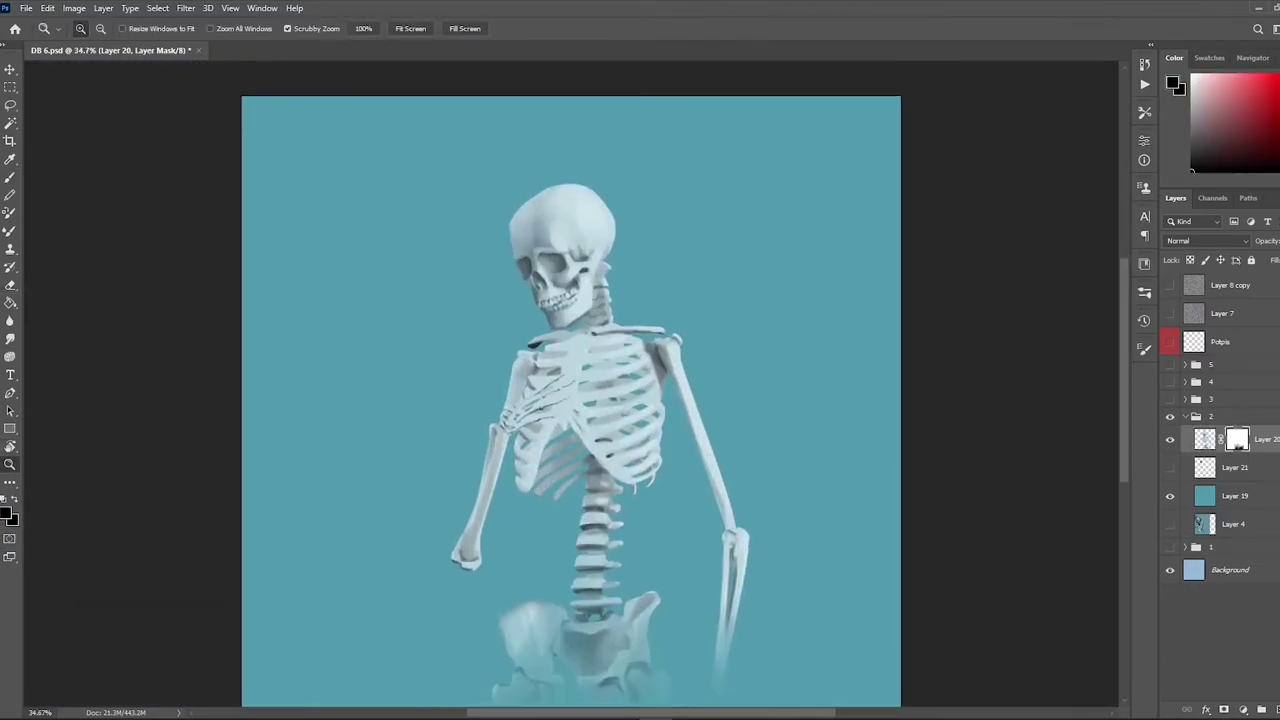
# Step: Add a new layer above Layer 20 and paint a soft pale glow around the skull, shoulder and elbow, trimming it with the Eraser
pyautogui.press('b')
pyautogui.hotkey('ctrl', 'shift', 'alt', 'n')
pyautogui.hotkey('ctrl', 'z')
pyautogui.press('e')
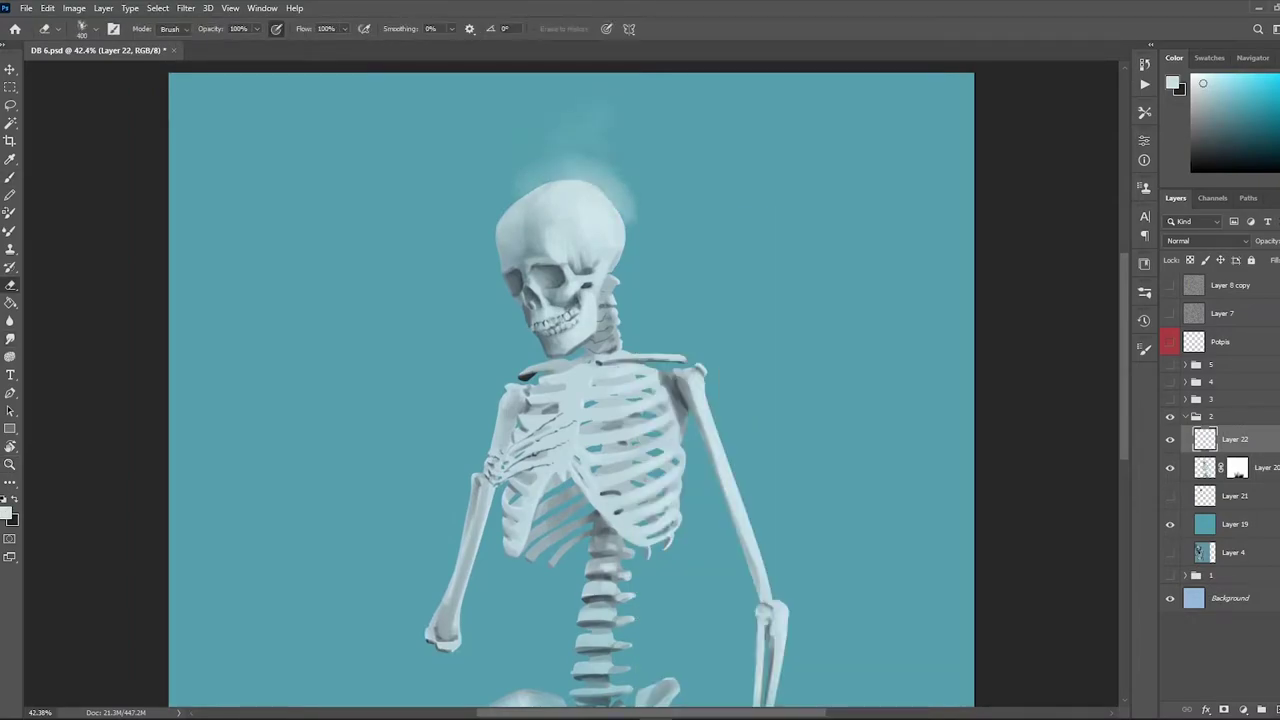
pyautogui.scroll(-3, 570, 390)
pyautogui.scroll(2, 570, 390)
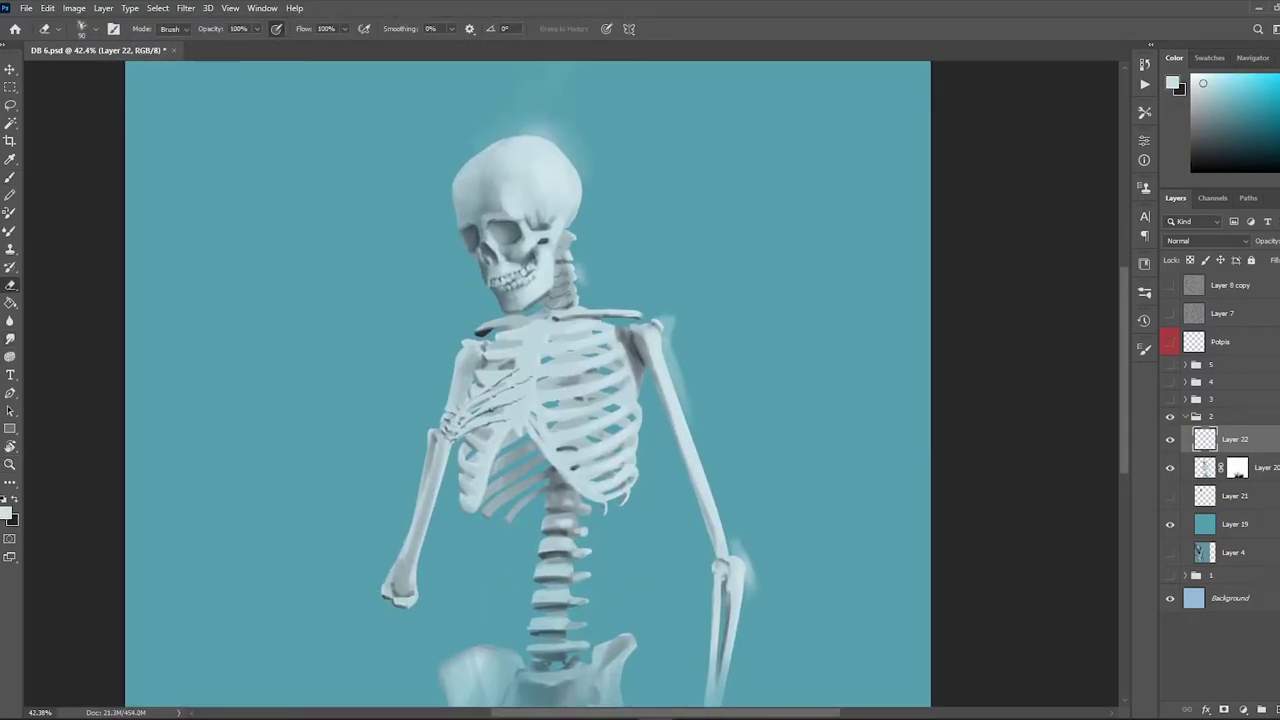
# Step: Lock Layer 20's transparent pixels and paint darker shading on the spine beneath the rib cage
pyautogui.press('r')
pyautogui.scroll(-3, 570, 390)
pyautogui.press('i')
pyautogui.scroll(-3, 570, 330)
pyautogui.scroll(4, 570, 330)
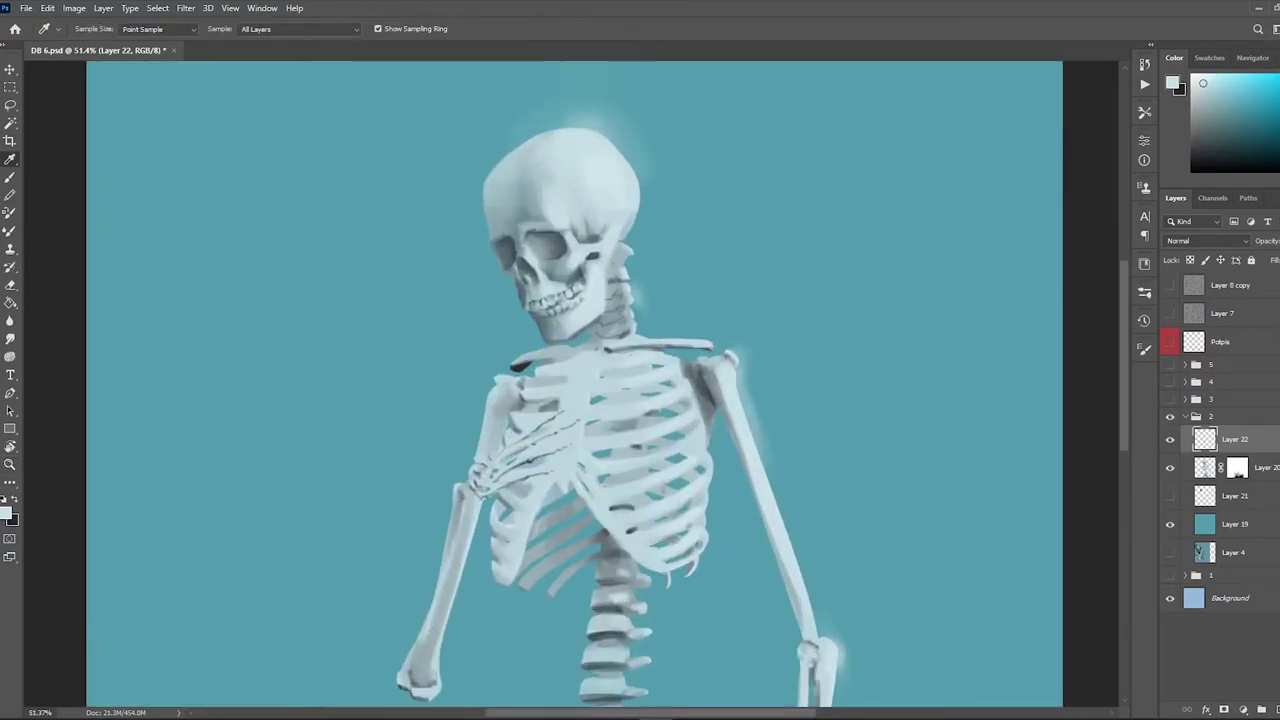
pyautogui.press('b')
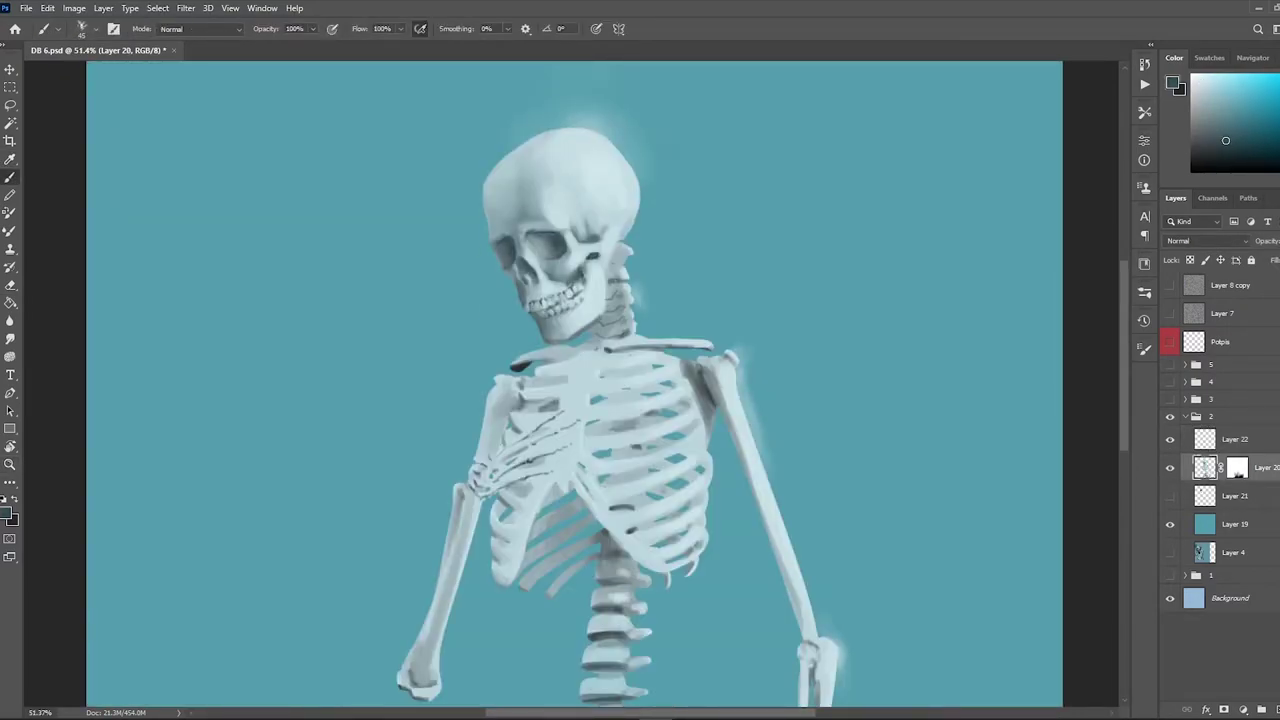
pyautogui.scroll(-2, 570, 390)
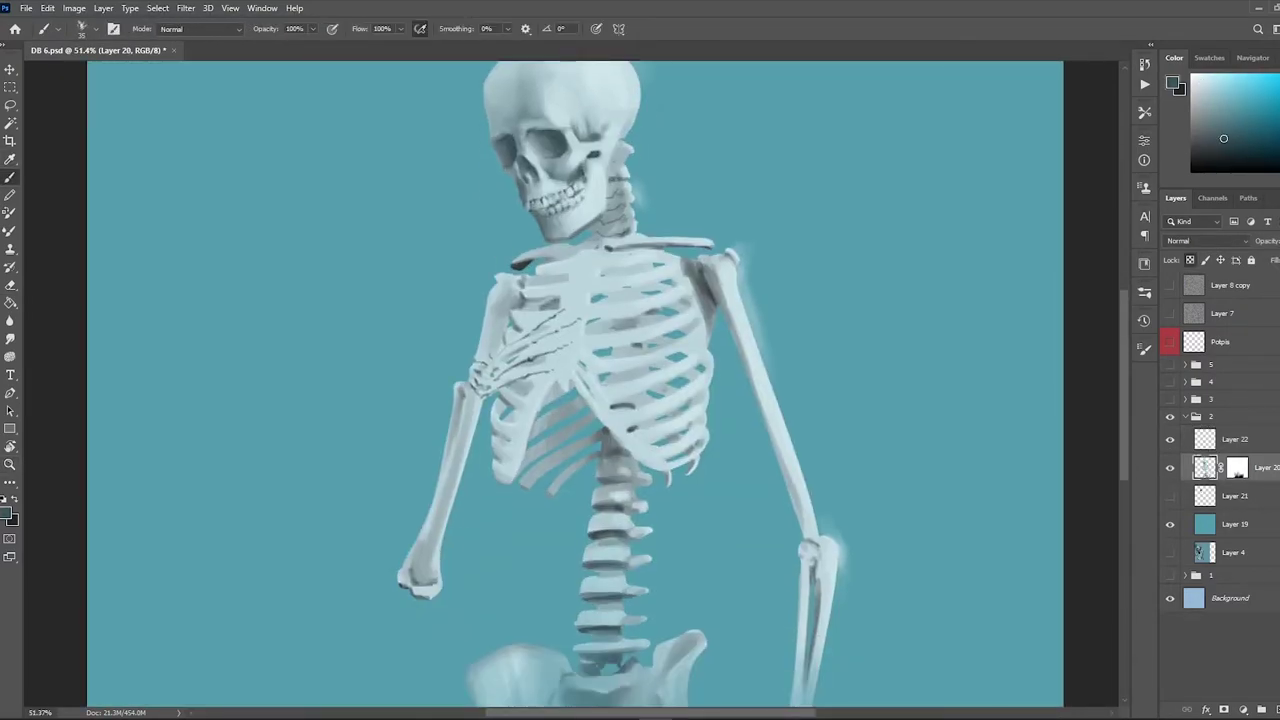
pyautogui.scroll(-2, 575, 385)
pyautogui.scroll(2, 575, 385)
pyautogui.hscroll(-2, 575, 385)
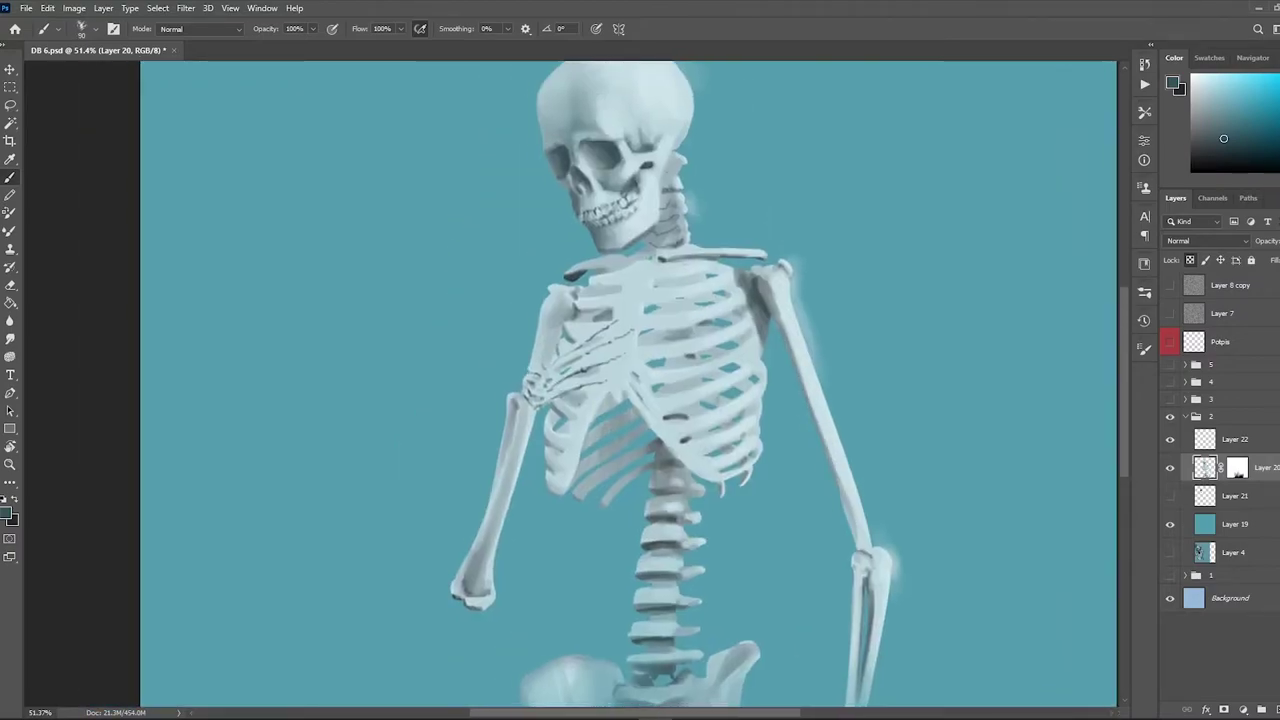
pyautogui.scroll(-2, 575, 385)
pyautogui.hscroll(1, 575, 385)
pyautogui.scroll(3, 575, 385)
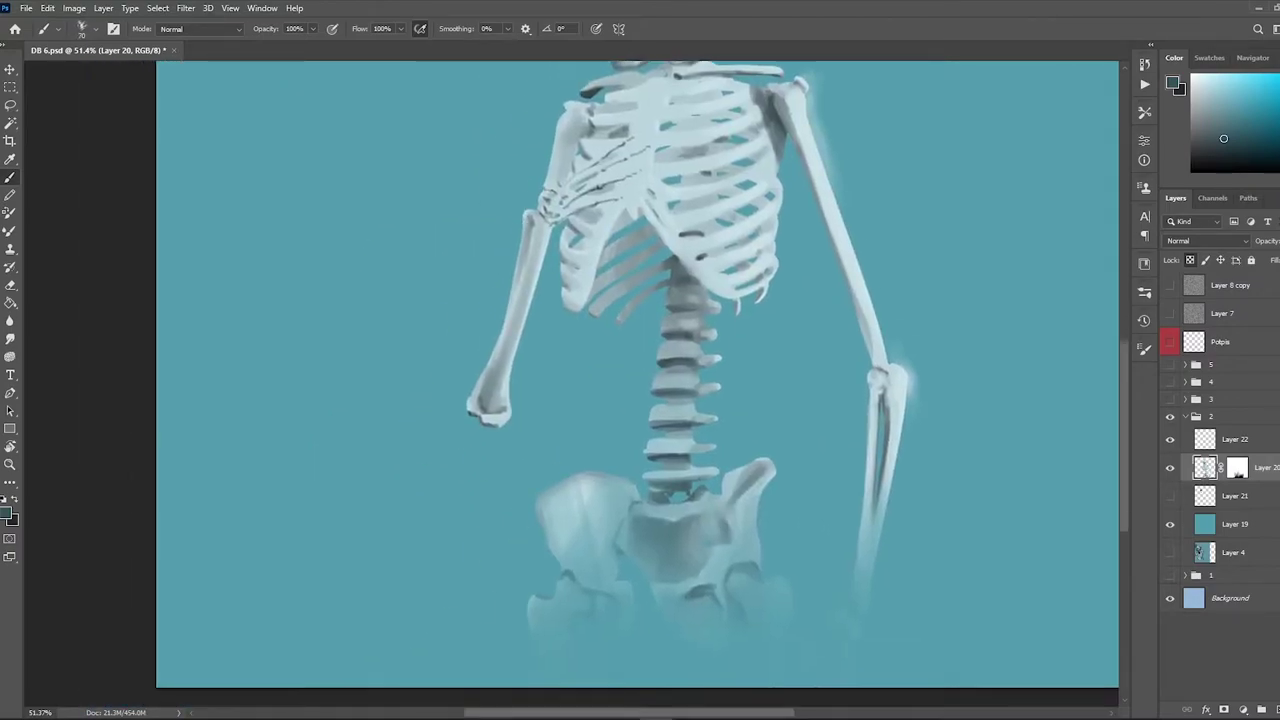
# Step: Add new layers above Layer 22 and paint near-black gaps between the ribs in the middle of the chest
pyautogui.press('z')
pyautogui.hotkey('ctrl', '0')
pyautogui.scroll(2, 575, 385)
pyautogui.hotkey('ctrl', 'shift', 'alt', 'n')
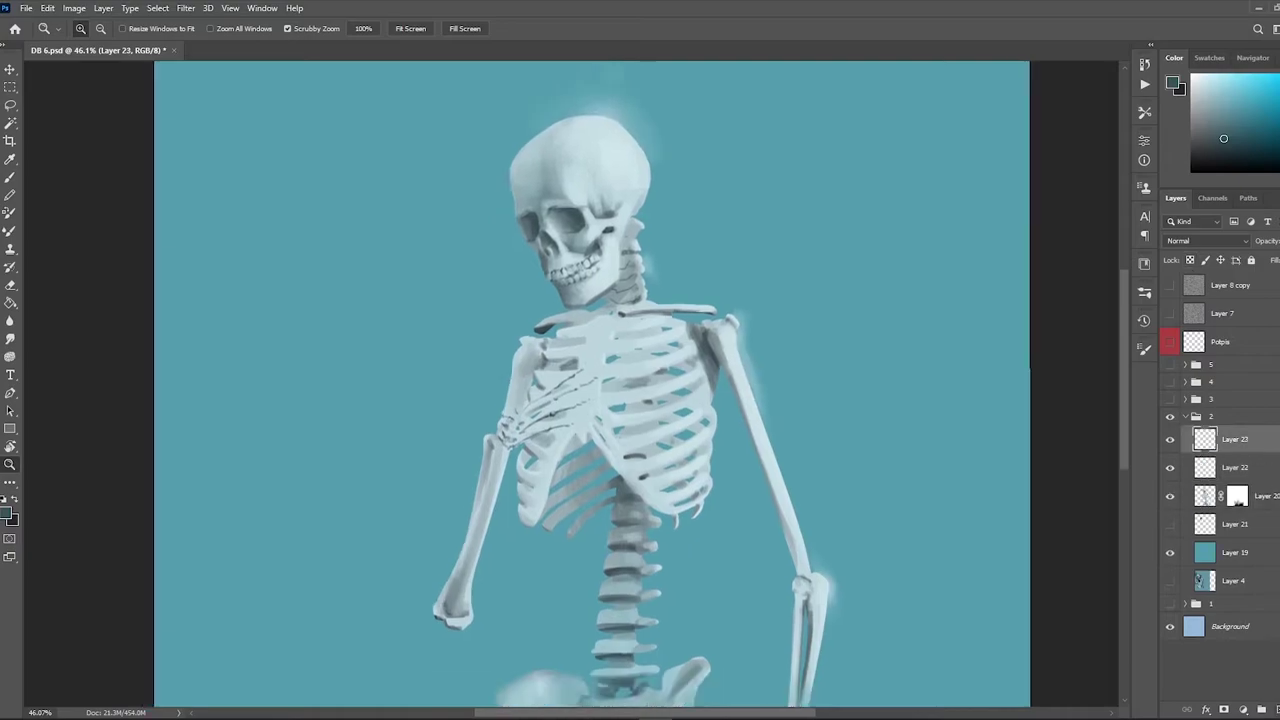
pyautogui.scroll(3, 601, 478)
pyautogui.press('b')
pyautogui.press('d')
pyautogui.rightClick(656, 210)
pyautogui.press('Escape')
pyautogui.scroll(1, 617, 403)
pyautogui.moveTo(595, 403); pyautogui.dragTo(640, 403)
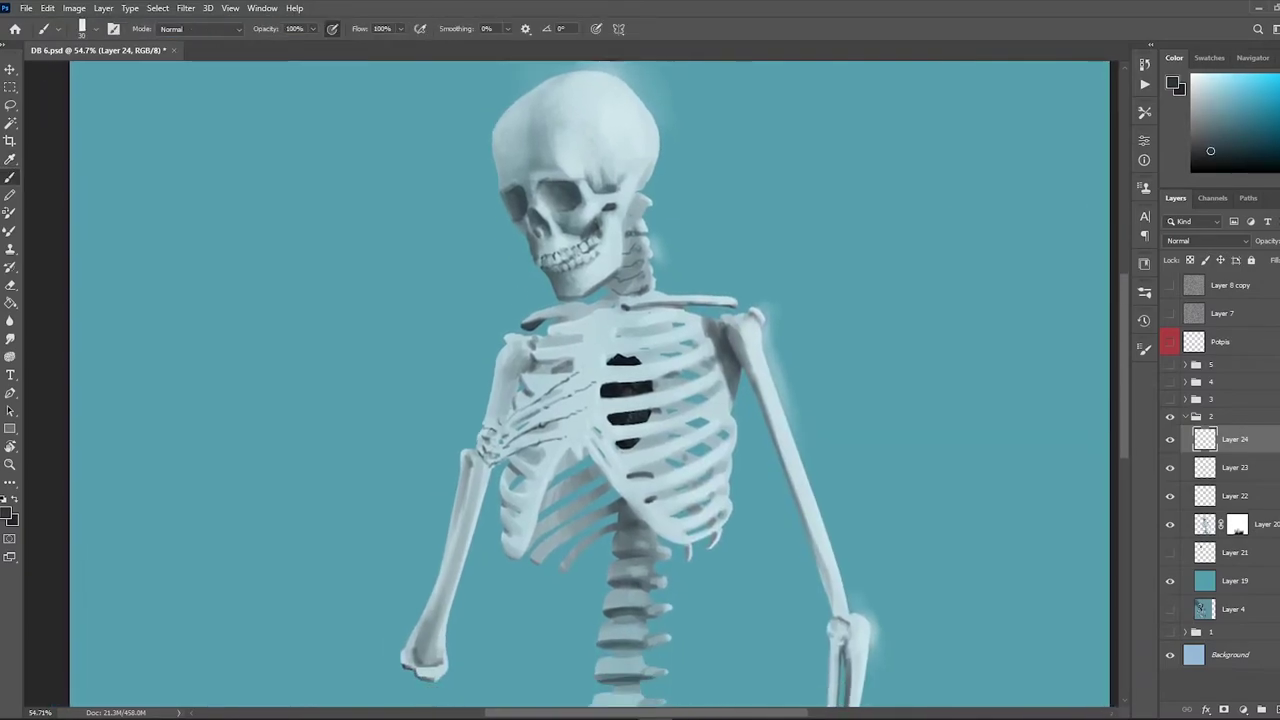
# Step: Paint dark smoke on Layer 24 from the upper chest and neck out beside the skull's face, then erase it off the skull
pyautogui.moveTo(630, 334); pyautogui.dragTo(561, 414)
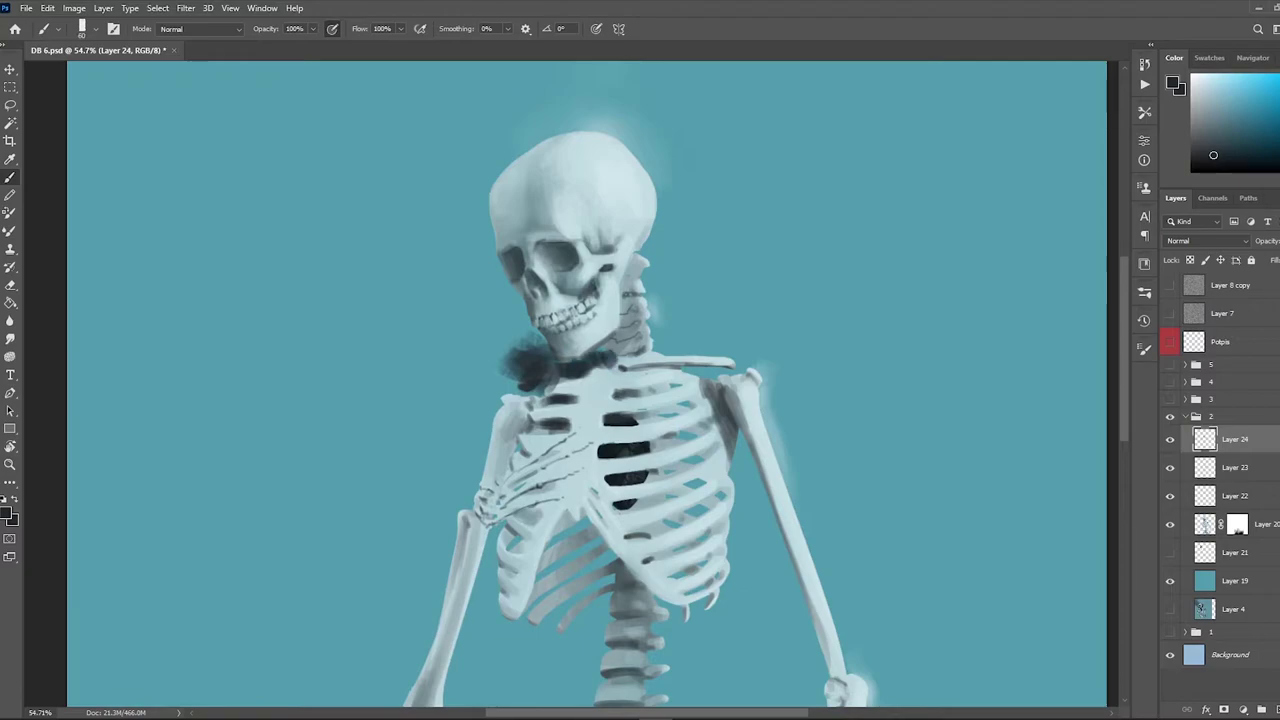
pyautogui.moveTo(530, 360)
pyautogui.mouseDown()
pyautogui.moveTo(470, 230)
pyautogui.moveTo(430, 300)
pyautogui.mouseUp()
pyautogui.press('e')
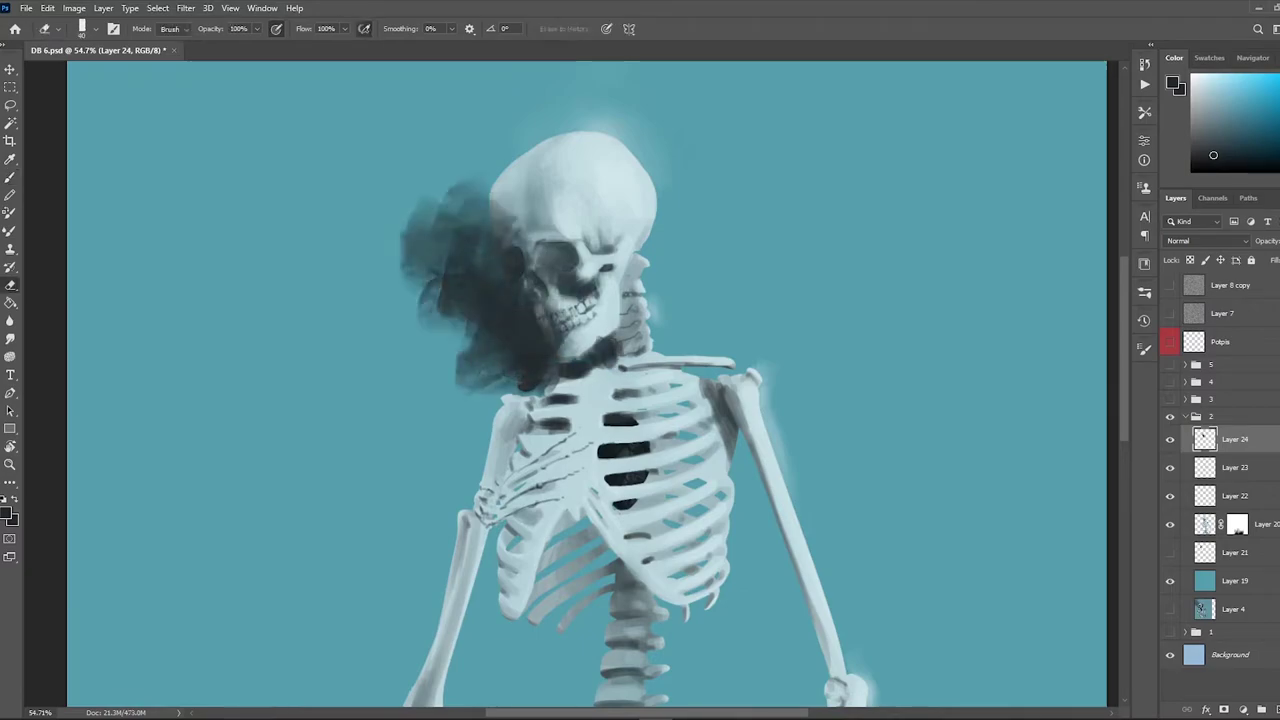
pyautogui.press('z')
pyautogui.scroll(-3, 590, 390)
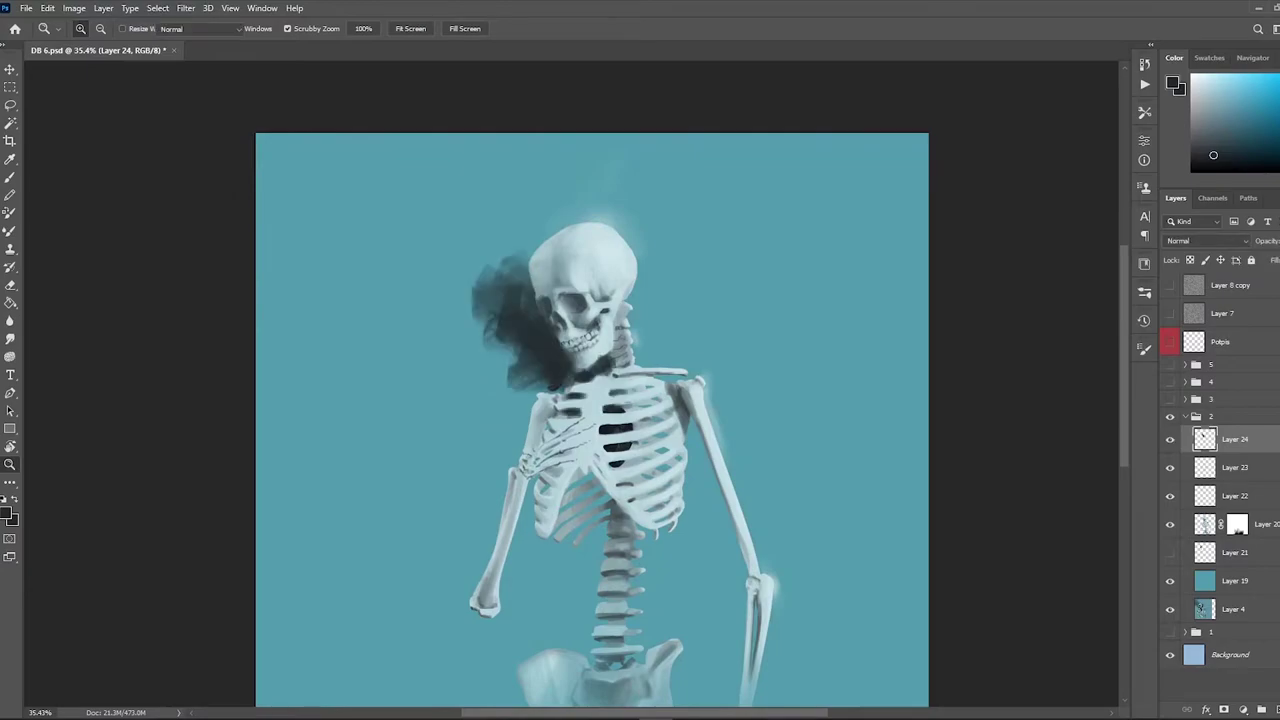
# Step: Extend the smoke with a size 800 textured brush from beside the face up to the canvas's upper edge
pyautogui.press('b')
pyautogui.moveTo(540, 340)
pyautogui.mouseDown()
pyautogui.moveTo(495, 207)
pyautogui.moveTo(311, 171)
pyautogui.mouseUp()
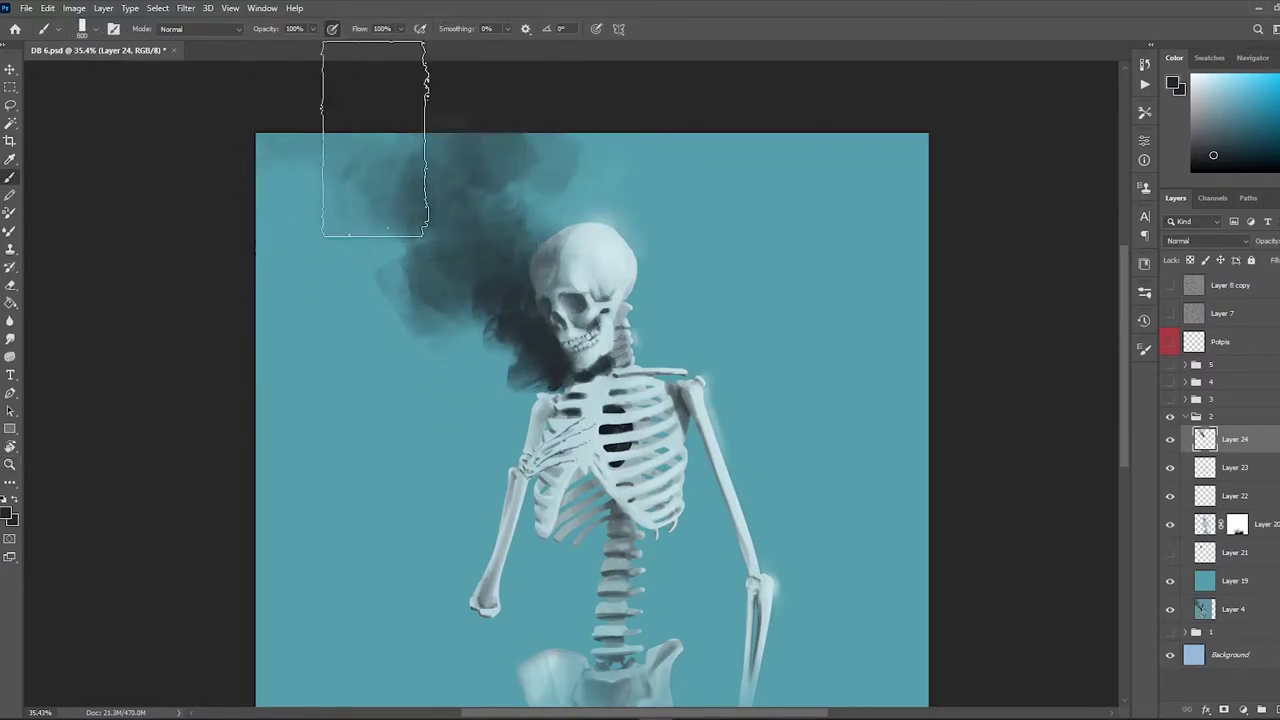
pyautogui.press('z')
pyautogui.scroll(-2, 570, 385)
pyautogui.scroll(3, 570, 385)
pyautogui.press('b')
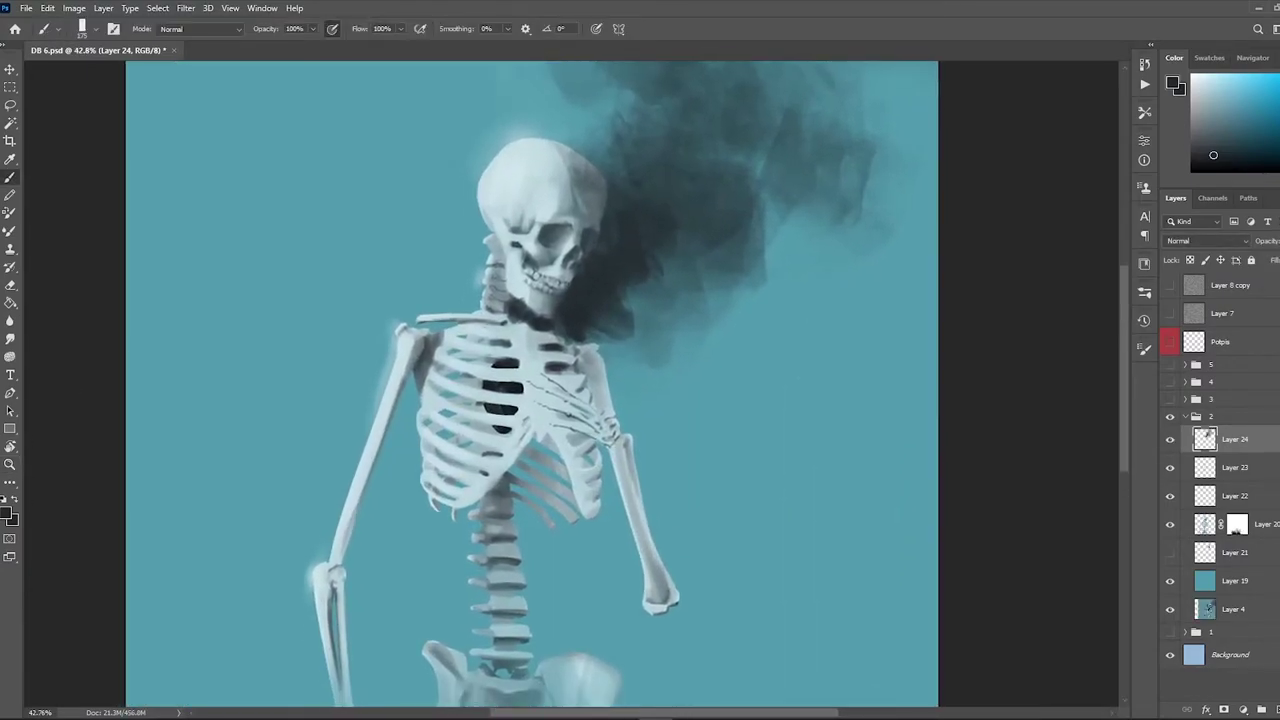
# Step: Darken the gap below the sternum and soften the smoke with the Smudge tool at 40% strength
pyautogui.press('e')
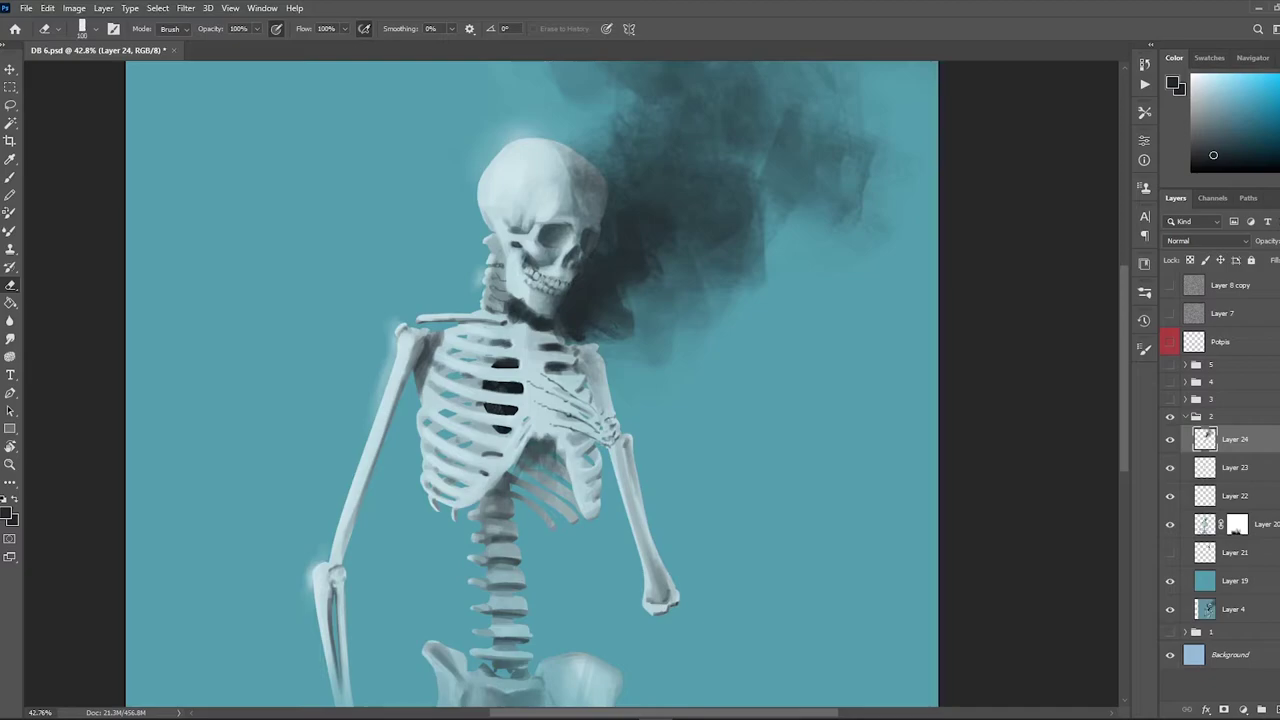
pyautogui.moveTo(520, 380); pyautogui.dragTo(496, 453)
pyautogui.press('4')
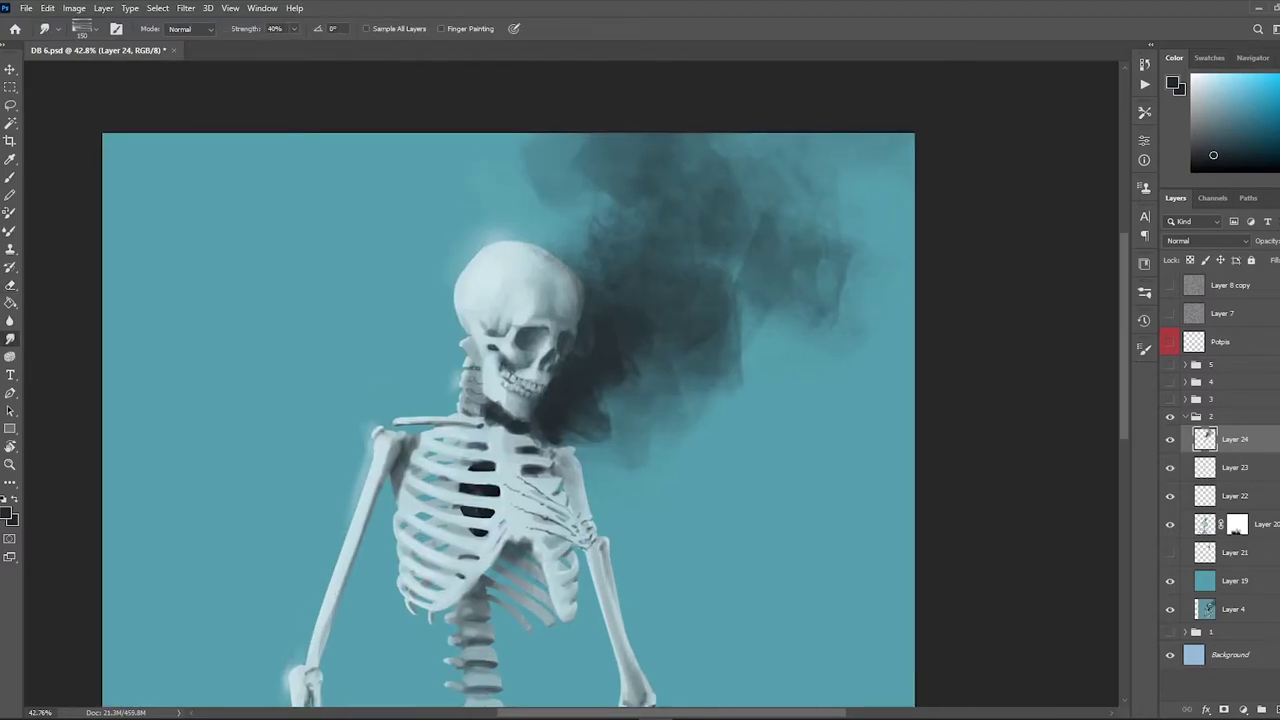
# Step: Erase and thin the outer edges of the smoke cloud, then flip the canvas horizontally
pyautogui.press('e')
pyautogui.moveTo(769, 164)
pyautogui.mouseDown()
pyautogui.moveTo(636, 367)
pyautogui.moveTo(643, 329)
pyautogui.moveTo(731, 391)
pyautogui.moveTo(837, 178)
pyautogui.moveTo(756, 178)
pyautogui.mouseUp()
pyautogui.hotkey('ctrl', 'shift', 'h')
pyautogui.scroll(-3, 590, 390)
pyautogui.scroll(4, 590, 390)
# Step: Paint dark smoke over the collarbone and upper ribs below the jaw, on the raised-arm side
pyautogui.press('b')
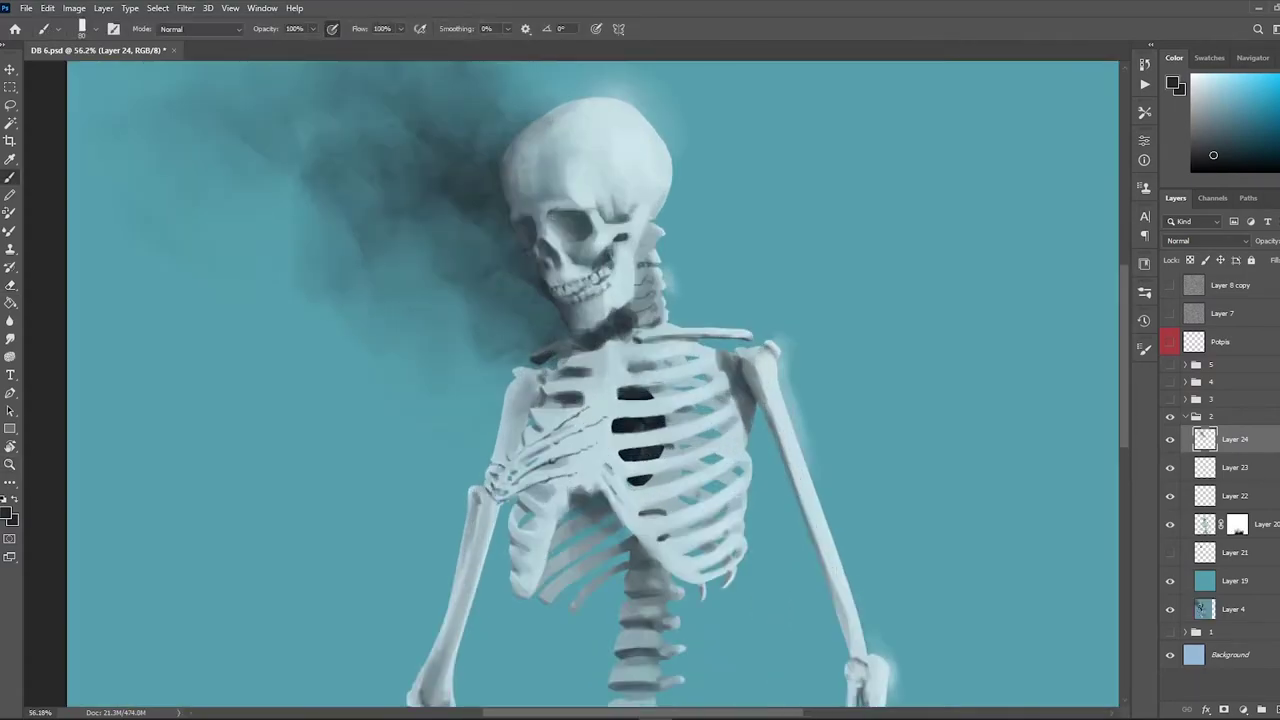
pyautogui.press('e')
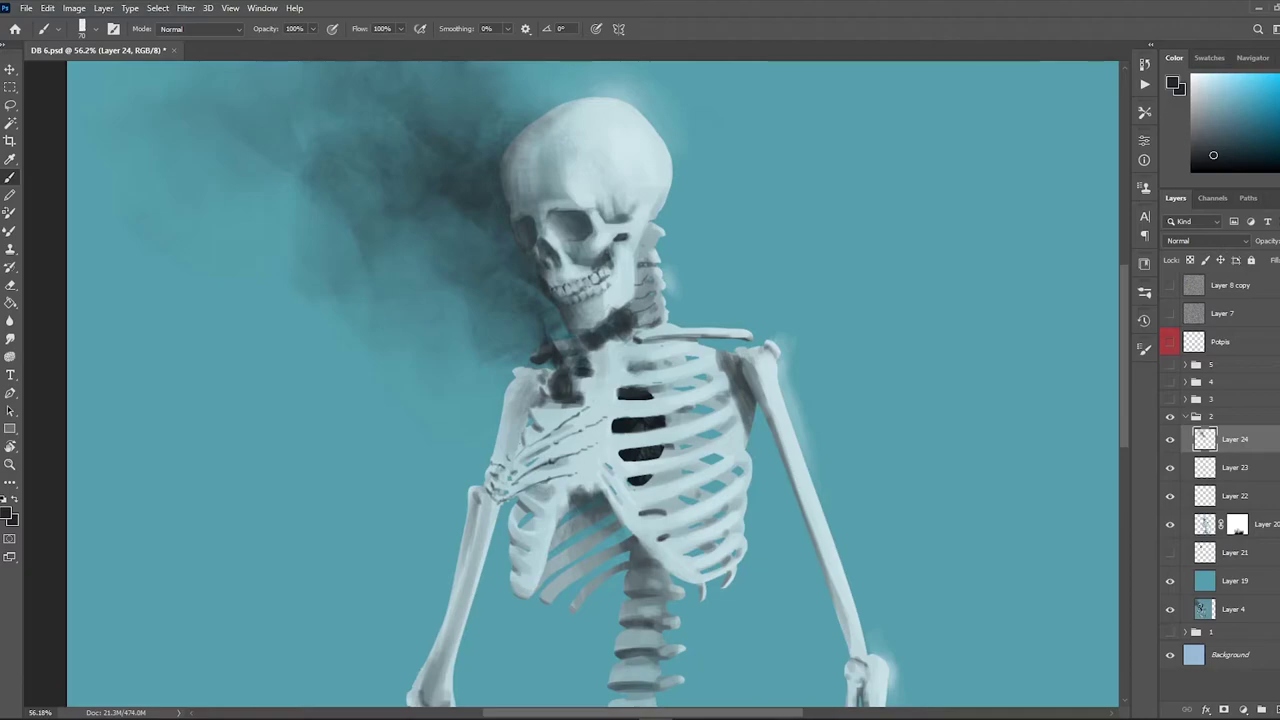
pyautogui.hscroll(1, 583, 389)
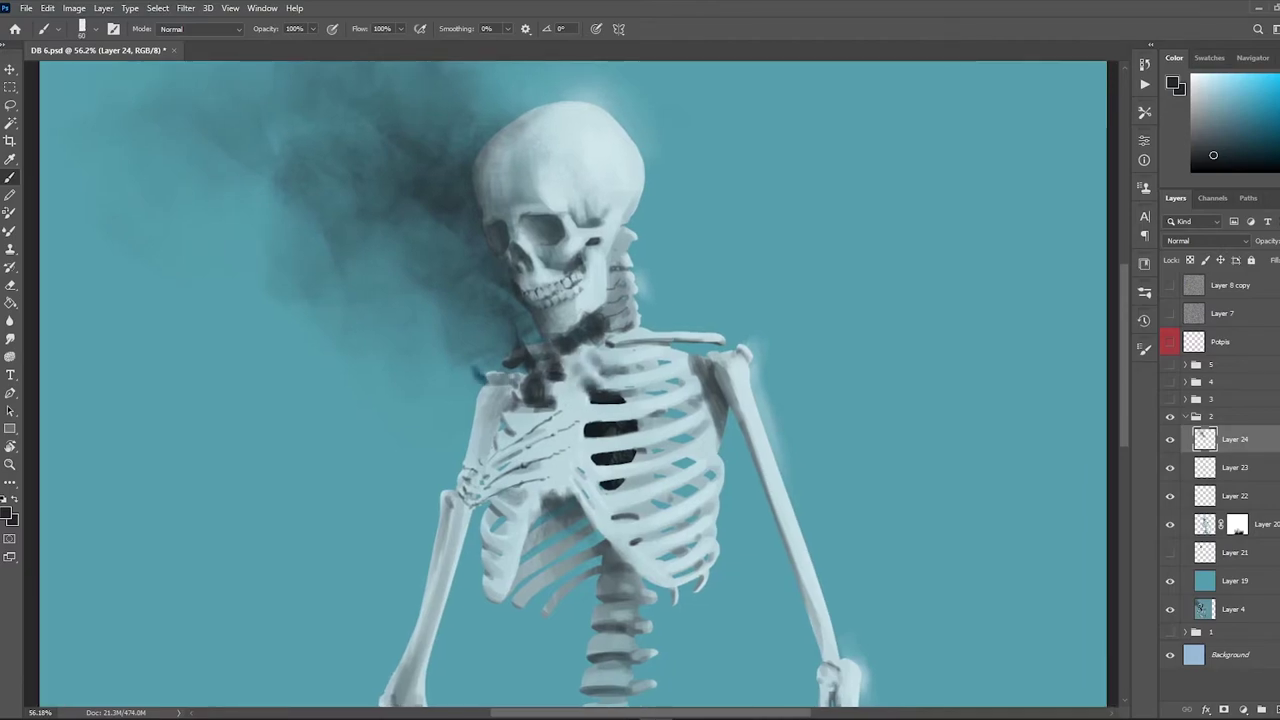
# Step: Reselect the skeleton outline, shade the neck, shoulder and ribs on the smoke side inside it, and deselect
pyautogui.hotkey('ctrl', 'shift', 'd')
pyautogui.press(']')
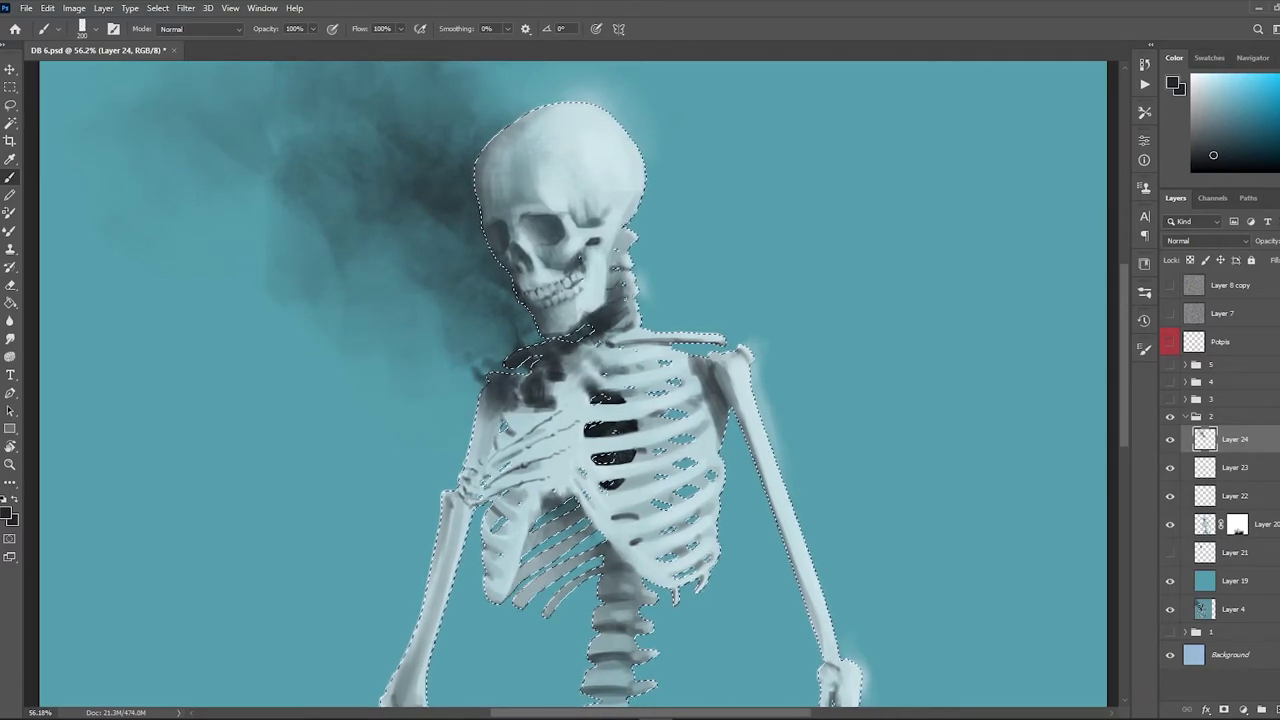
pyautogui.hotkey('ctrl', 'shift', 'h')
pyautogui.hotkey('ctrl', '0')
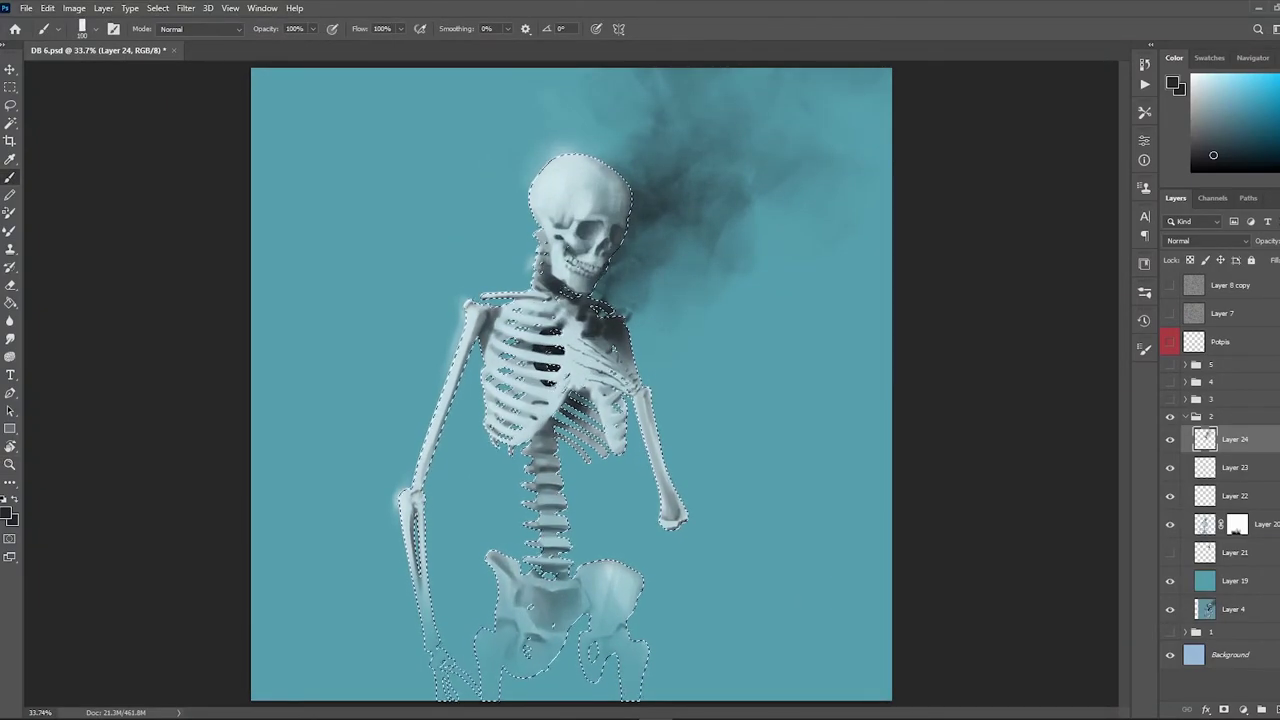
pyautogui.hotkey('ctrl', 'd')
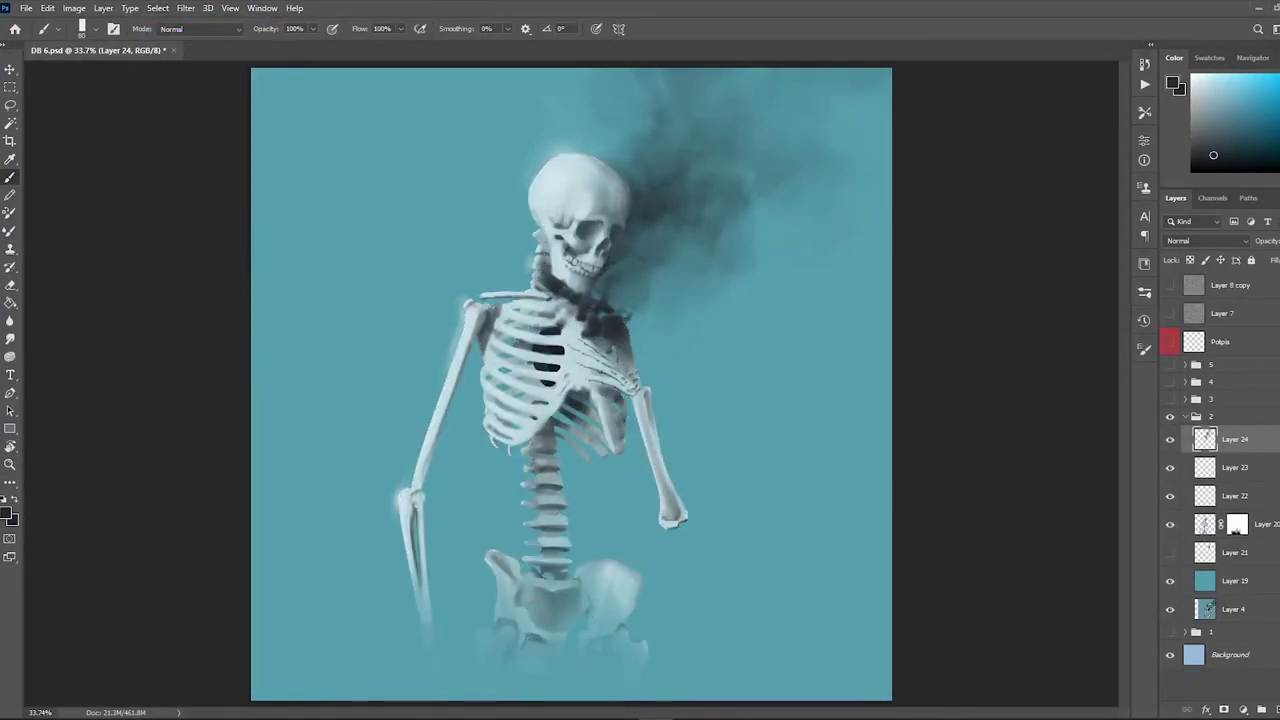
# Step: Build up dense dark smoke beside the skull's face down to the raised arm's shoulder, flipping the canvas to check it
pyautogui.hotkey('ctrl', 'shift', 'h')
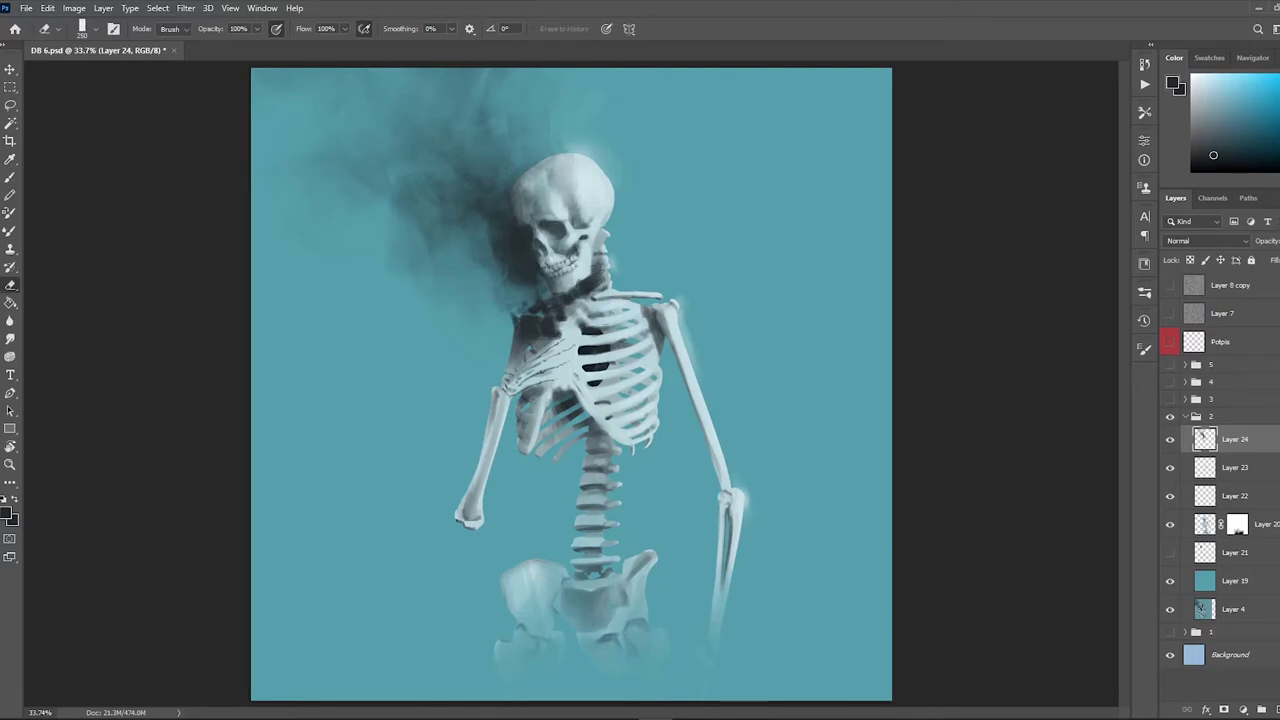
pyautogui.keyDown('ctrl'); pyautogui.click(1204, 438); pyautogui.keyUp('ctrl')
pyautogui.click(157, 8)
pyautogui.click(172, 35)
pyautogui.press('b')
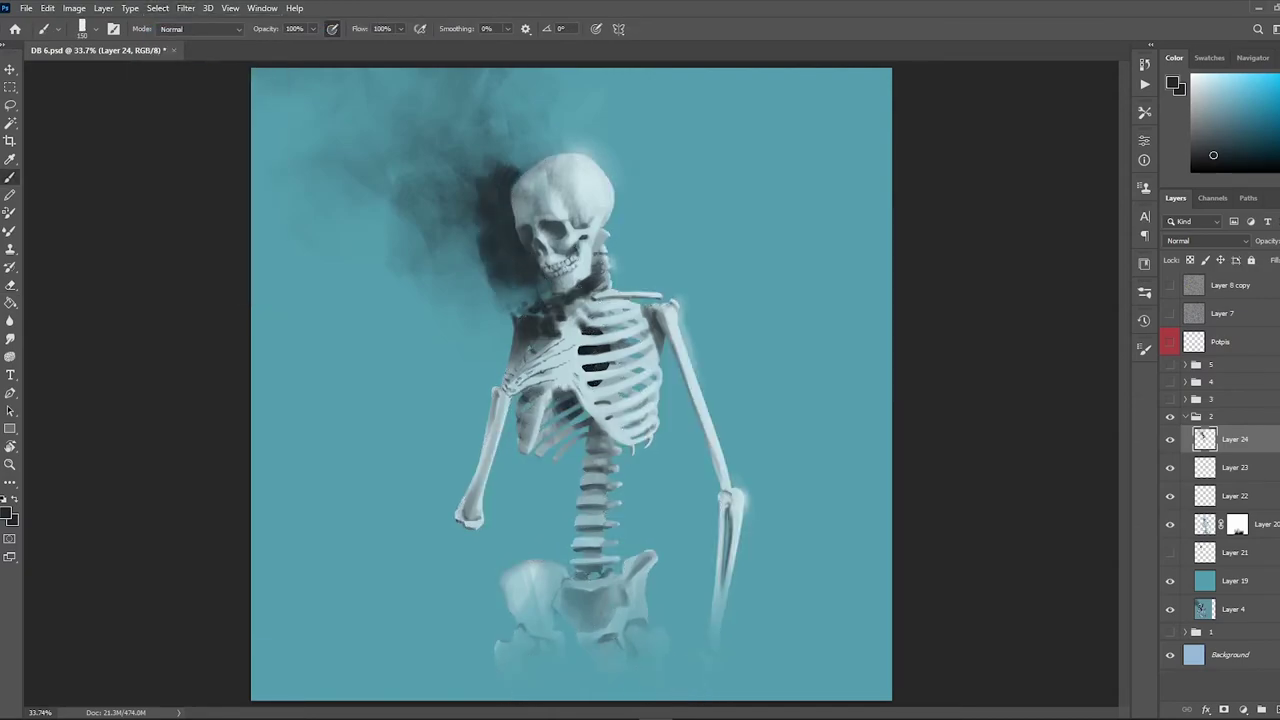
pyautogui.scroll(-3, 571, 385)
pyautogui.scroll(5, 581, 222)
pyautogui.moveTo(600, 322)
pyautogui.mouseDown()
pyautogui.moveTo(645, 358)
pyautogui.moveTo(612, 425)
pyautogui.mouseUp()
pyautogui.scroll(1, 540, 380)
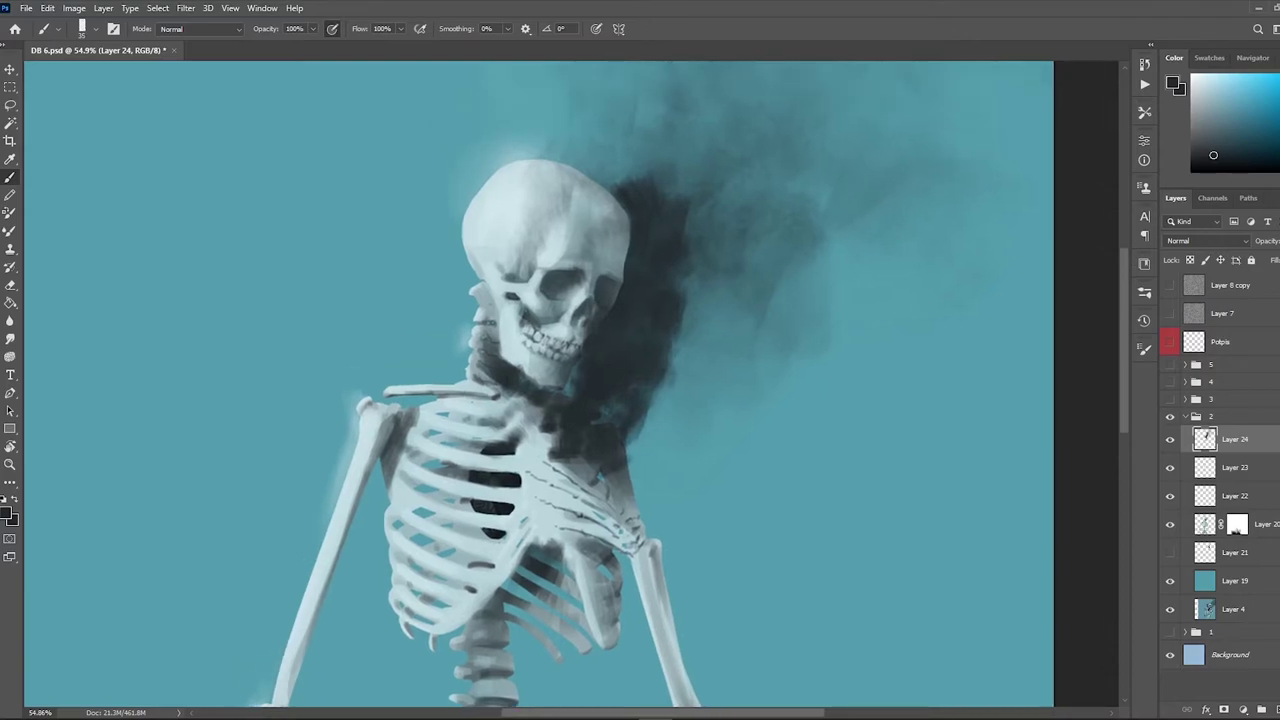
# Step: Paint a smoke wisp behind the back of the skull, then soften it with the Smudge tool at 40% strength and the Eraser
pyautogui.moveTo(436, 195); pyautogui.dragTo(437, 265)
pyautogui.press('e')
pyautogui.moveTo(437, 185); pyautogui.dragTo(440, 275)
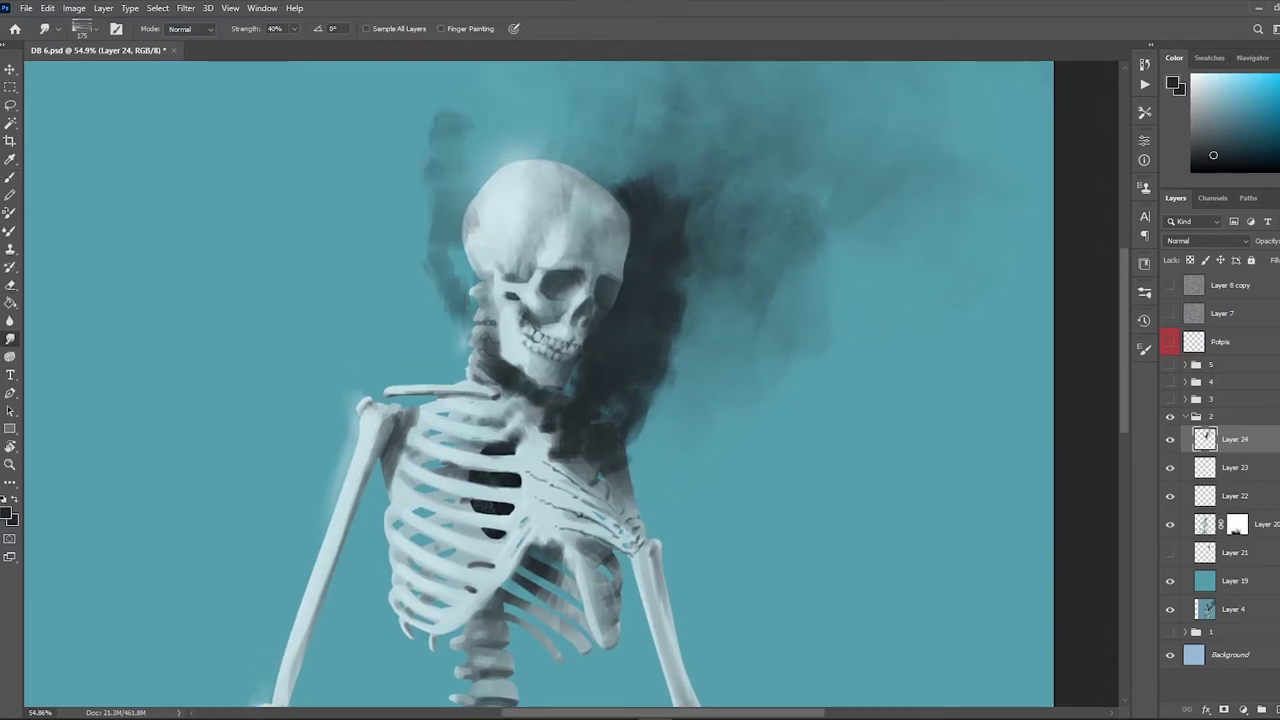
pyautogui.hotkey('ctrl', 'shift', 'h')
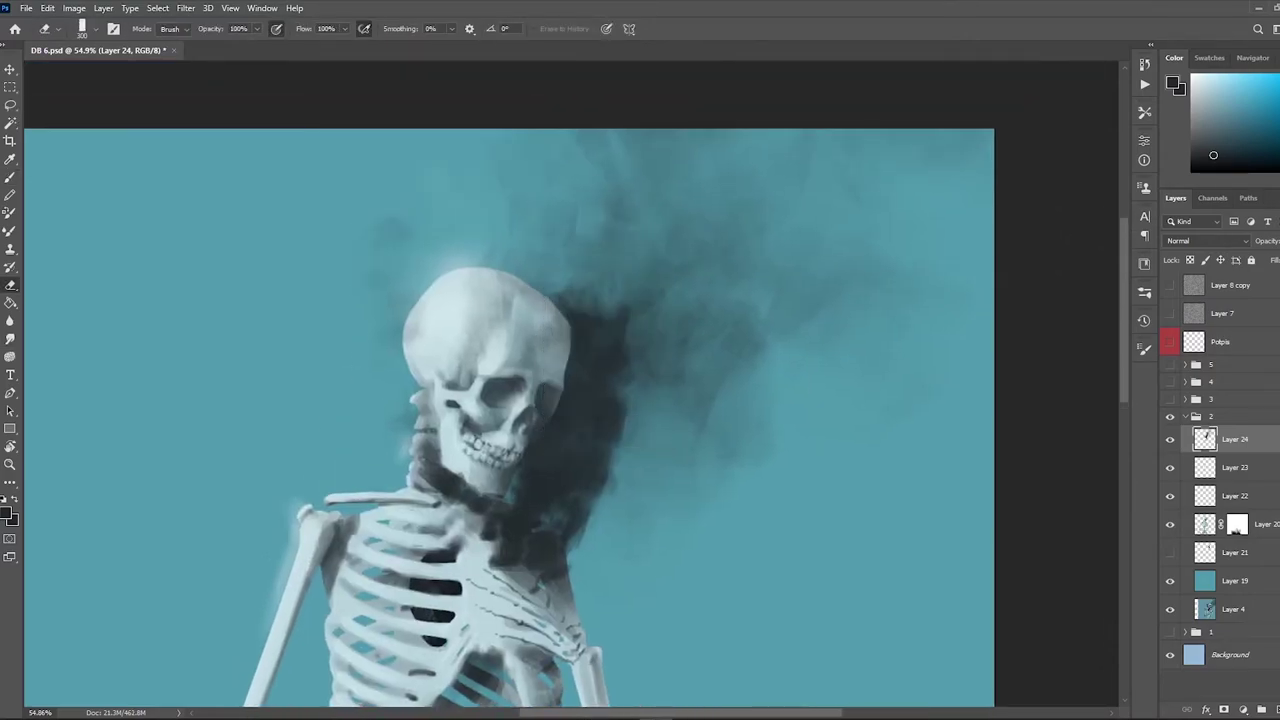
pyautogui.press(']')
pyautogui.scroll(3, 450, 370)
# Step: Shade the smoke-facing edge of the skull with dark strokes along the forehead, temple and cheek
pyautogui.press('b')
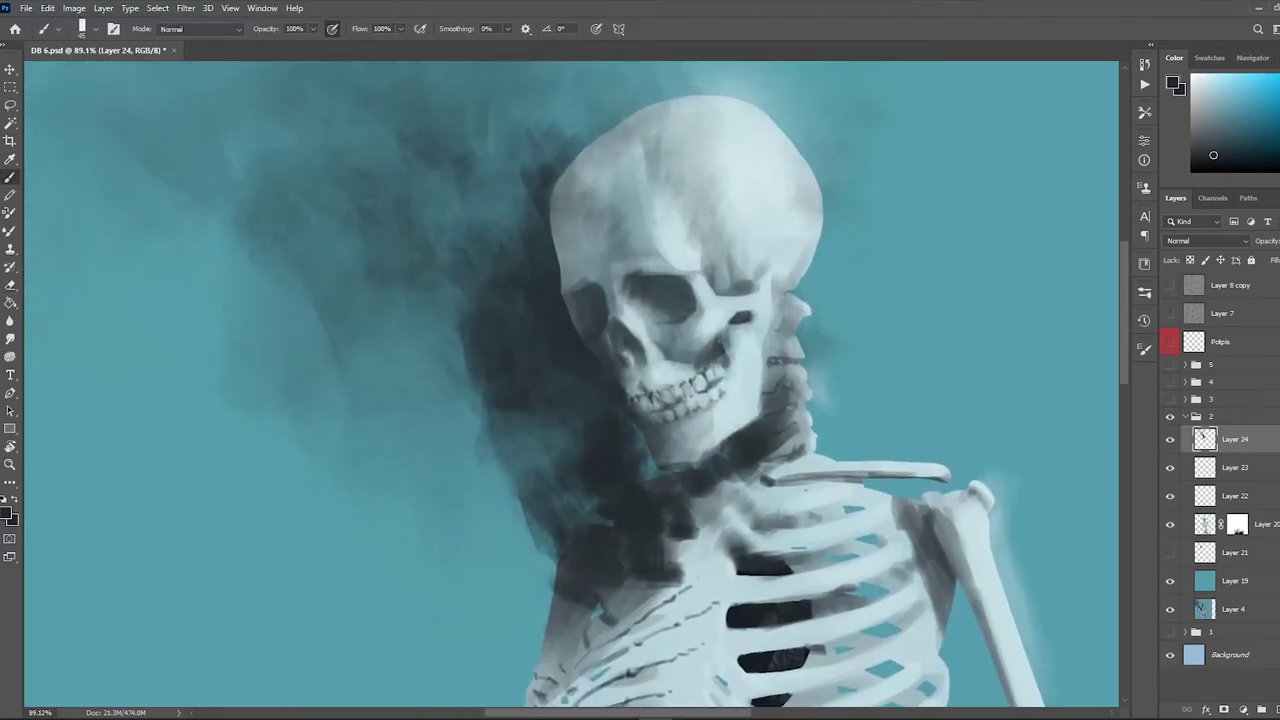
pyautogui.press(']')
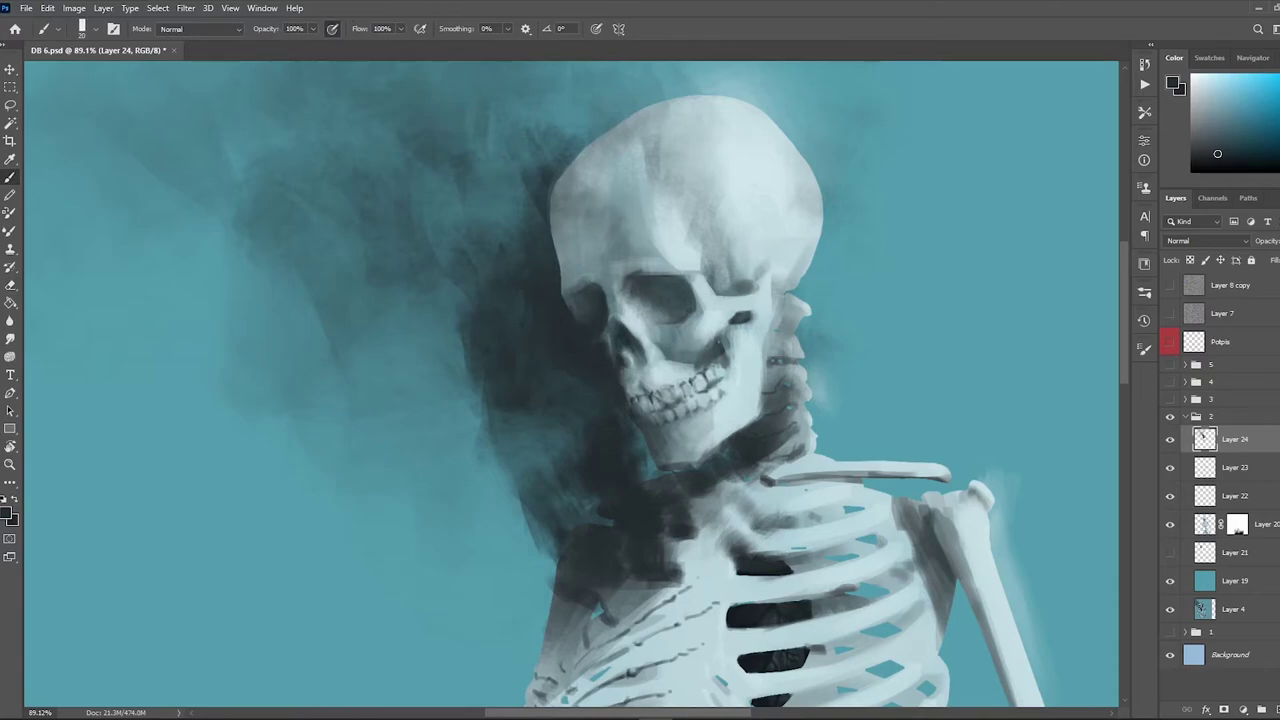
pyautogui.moveTo(570, 192); pyautogui.dragTo(560, 262)
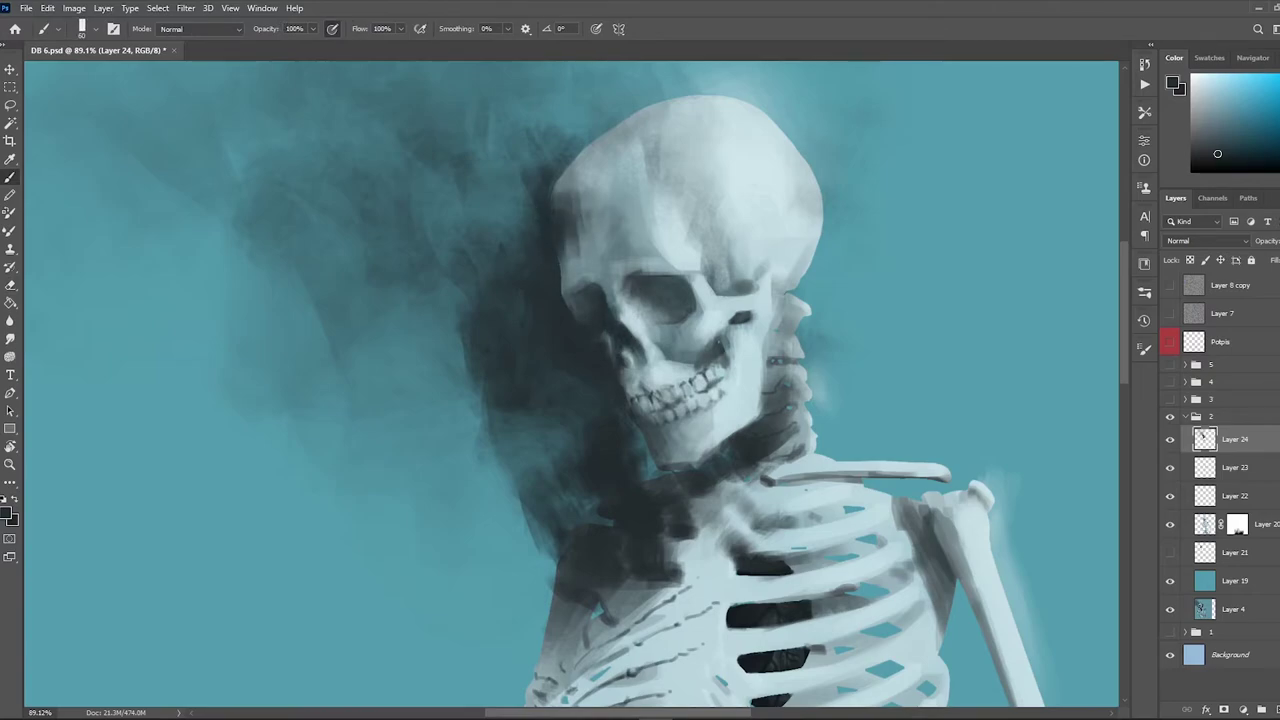
pyautogui.moveTo(526, 182); pyautogui.dragTo(580, 250)
pyautogui.moveTo(588, 184)
pyautogui.mouseDown()
pyautogui.moveTo(586, 276)
pyautogui.moveTo(590, 248)
pyautogui.moveTo(670, 465)
pyautogui.moveTo(625, 530)
pyautogui.mouseUp()
# Step: Shape the smoke around the skull and neck into separate wisps with the Eraser, enlarging its tip
pyautogui.press('e')
pyautogui.scroll(-3, 570, 380)
pyautogui.moveTo(586, 370)
pyautogui.mouseDown()
pyautogui.moveTo(620, 440)
pyautogui.moveTo(664, 372)
pyautogui.mouseUp()
pyautogui.moveTo(610, 398)
pyautogui.mouseDown()
pyautogui.moveTo(638, 432)
pyautogui.moveTo(630, 455)
pyautogui.mouseUp()
pyautogui.press(']')
pyautogui.moveTo(628, 502); pyautogui.dragTo(612, 530)
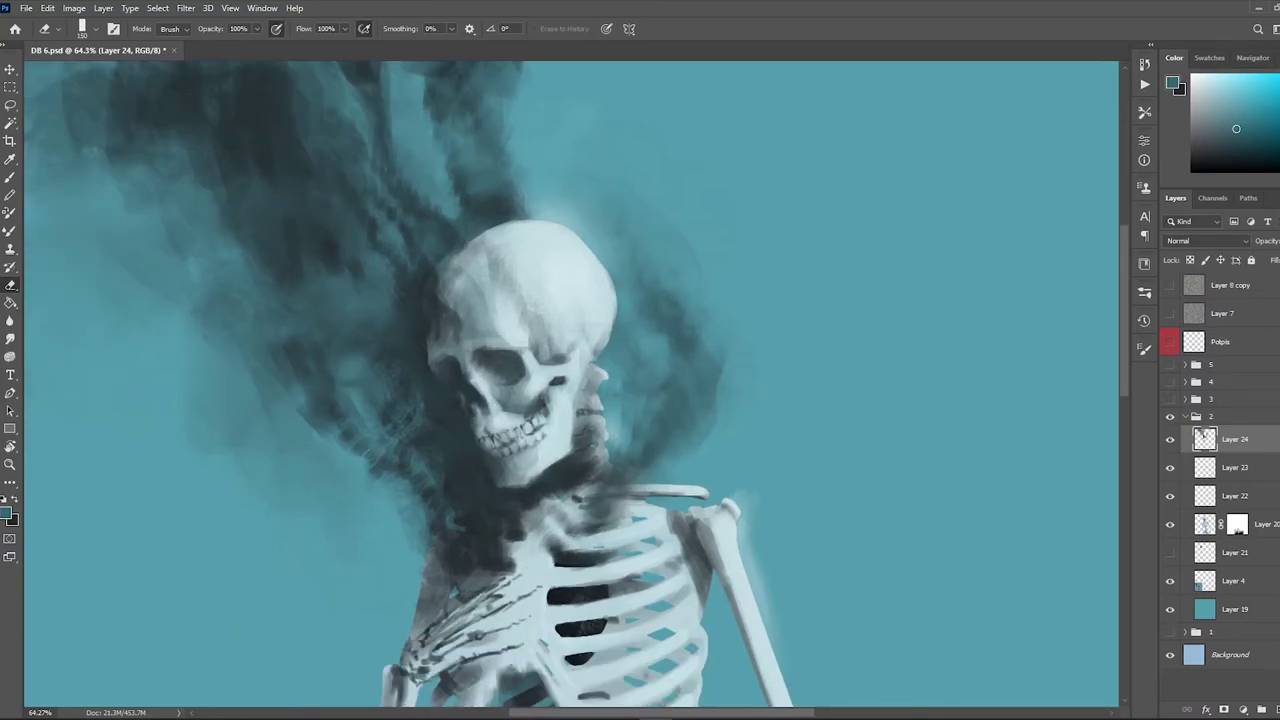
# Step: Thin the smoke above the skull with the Eraser and brush in faint haze there at size 400
pyautogui.moveTo(604, 117); pyautogui.dragTo(547, 219)
pyautogui.press('b')
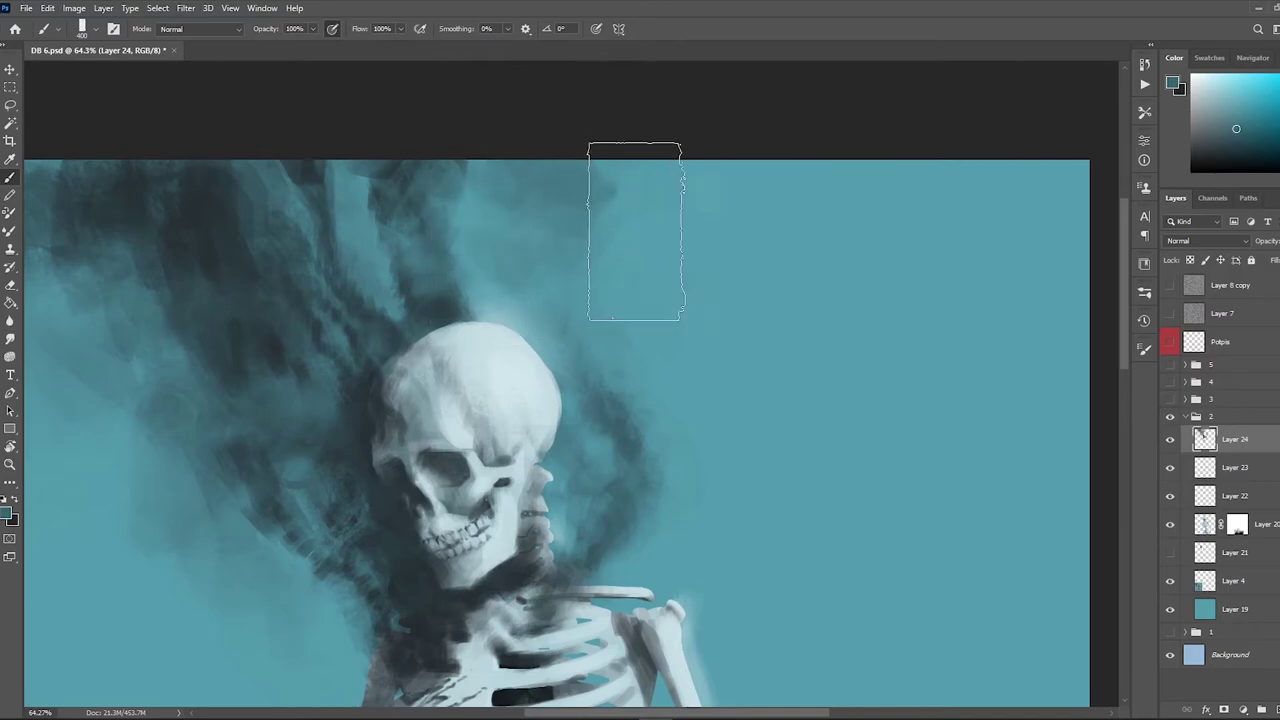
pyautogui.press('e')
pyautogui.press('b')
# Step: Paint dark shading and faint haze around the lower ribs and spine with a small brush in a sampled dark colour
pyautogui.scroll(-3, 575, 390)
pyautogui.scroll(3, 575, 390)
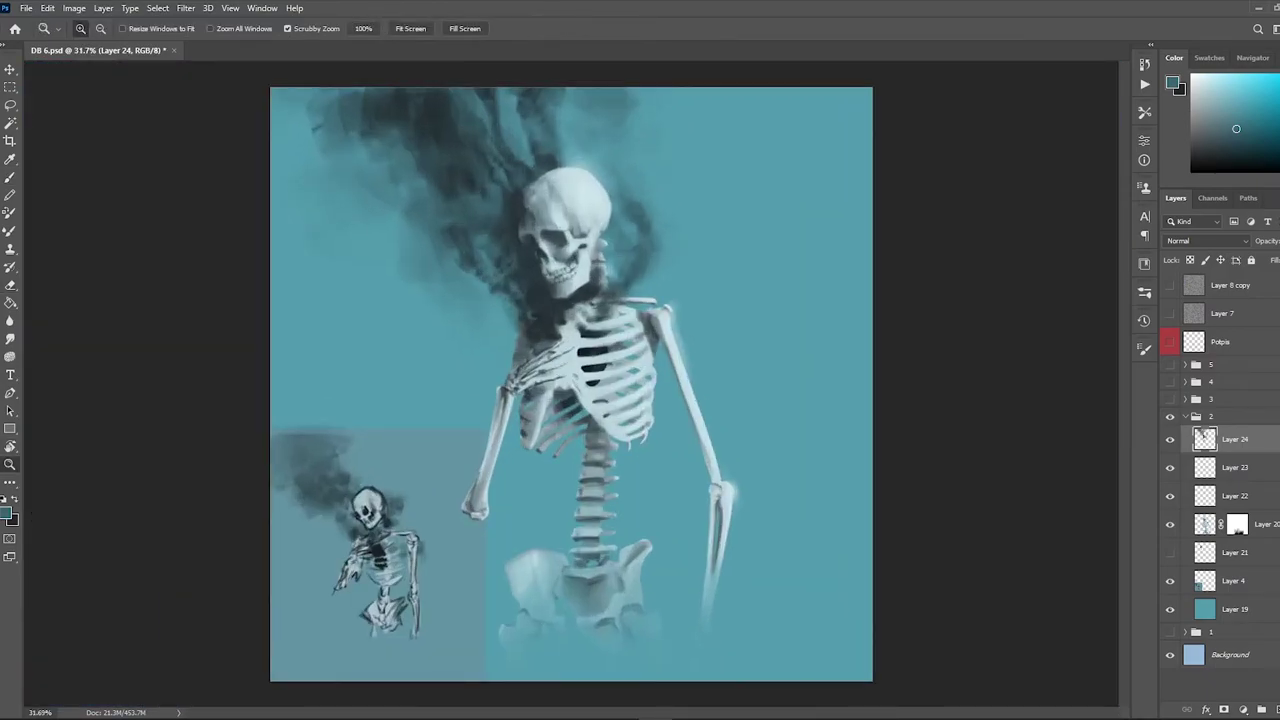
pyautogui.scroll(3, 571, 266)
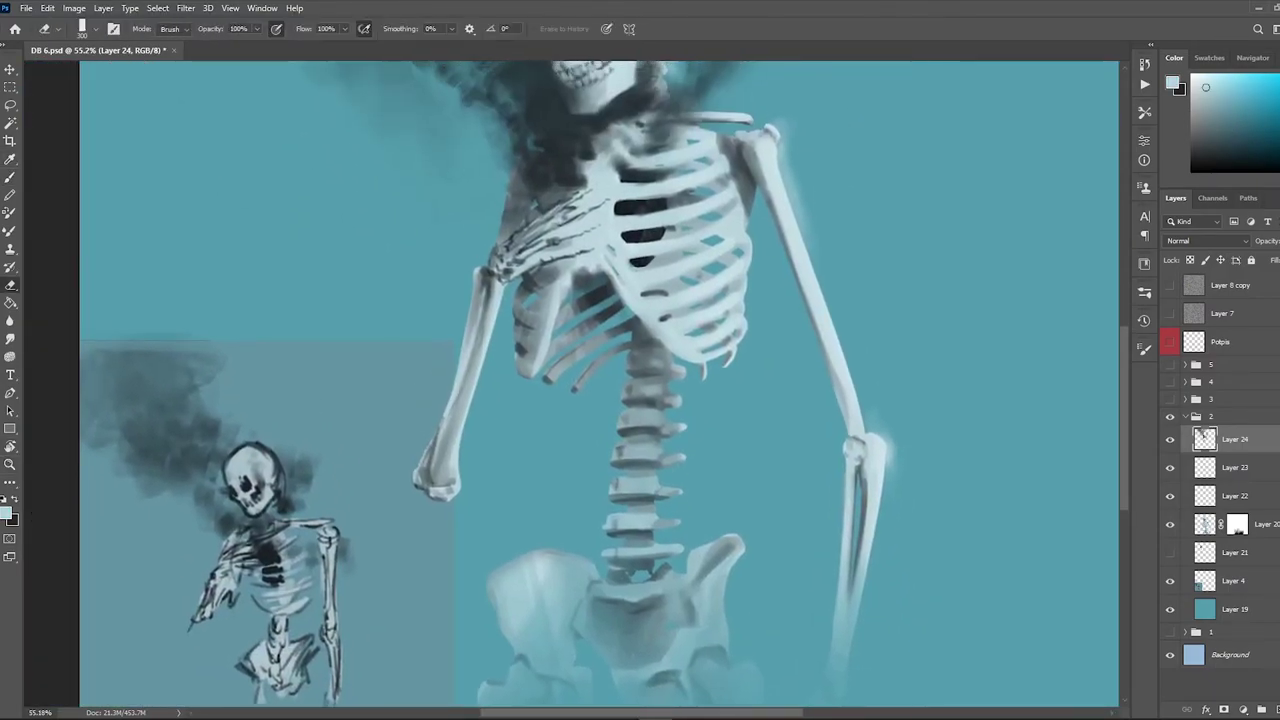
pyautogui.keyDown('alt'); pyautogui.click(571, 266); pyautogui.keyUp('alt')
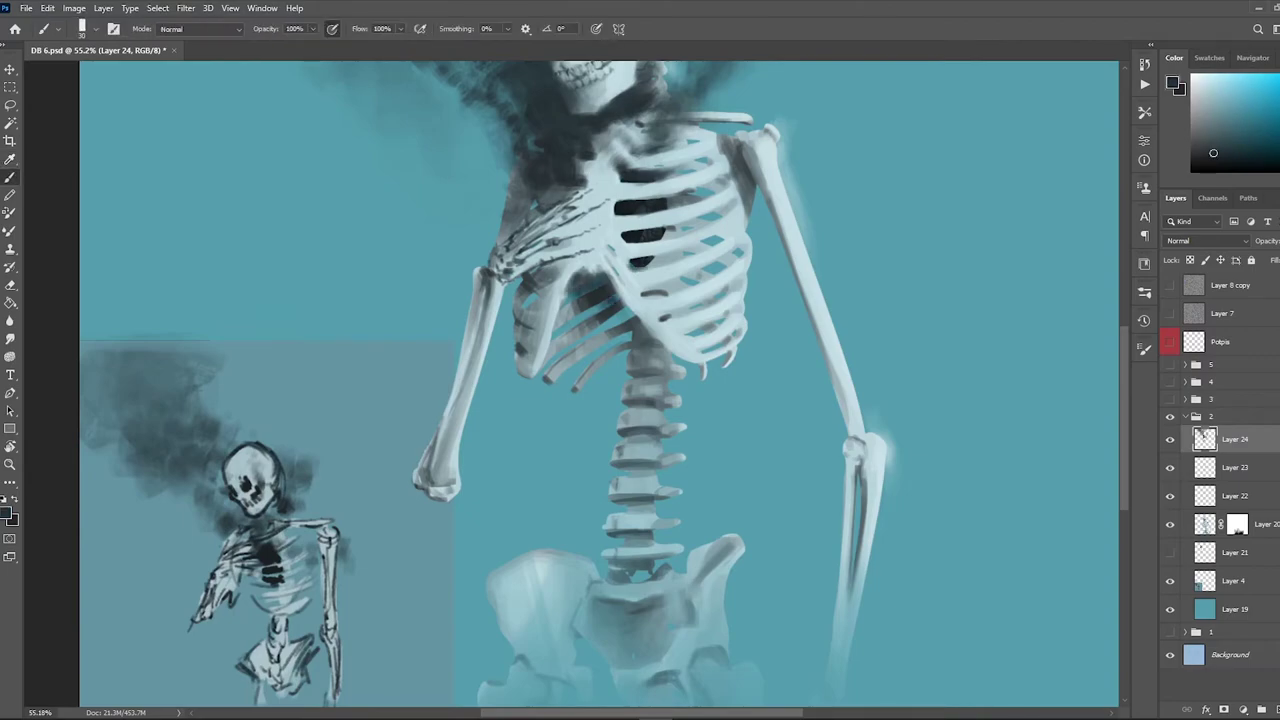
pyautogui.scroll(3, 600, 390)
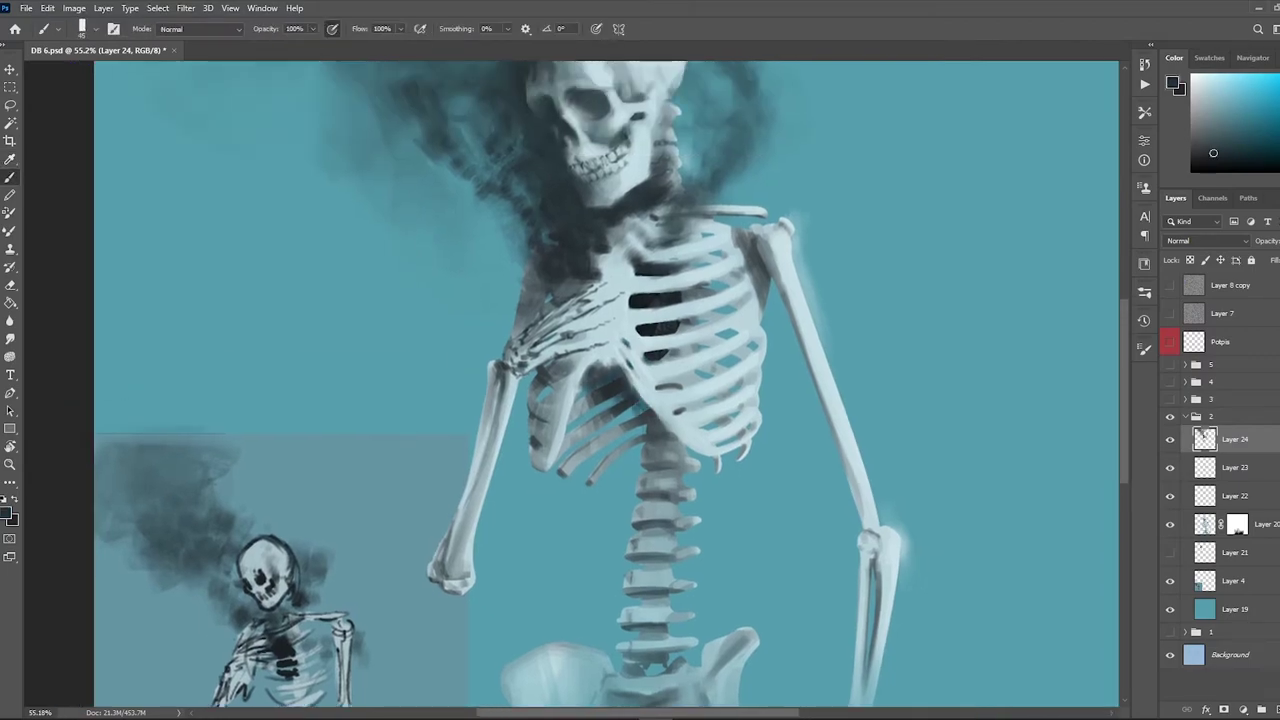
pyautogui.press(']')
pyautogui.press(']')
pyautogui.moveTo(702, 330)
pyautogui.mouseDown()
pyautogui.moveTo(606, 403)
pyautogui.moveTo(642, 445)
pyautogui.mouseUp()
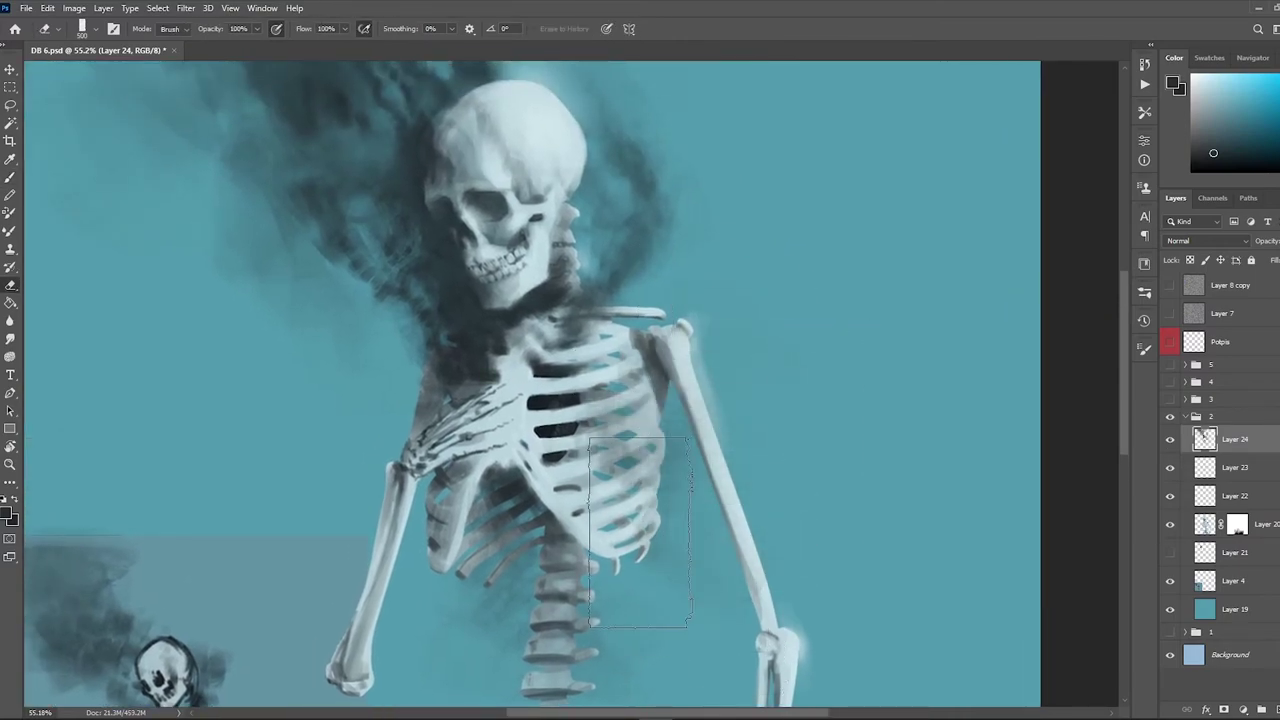
# Step: Soften the smoke along the face side of the skull with the Eraser at size 500
pyautogui.scroll(3, 380, 60)
pyautogui.press(']')
pyautogui.press(']')
pyautogui.press(']')
pyautogui.press(']')
pyautogui.press(']')
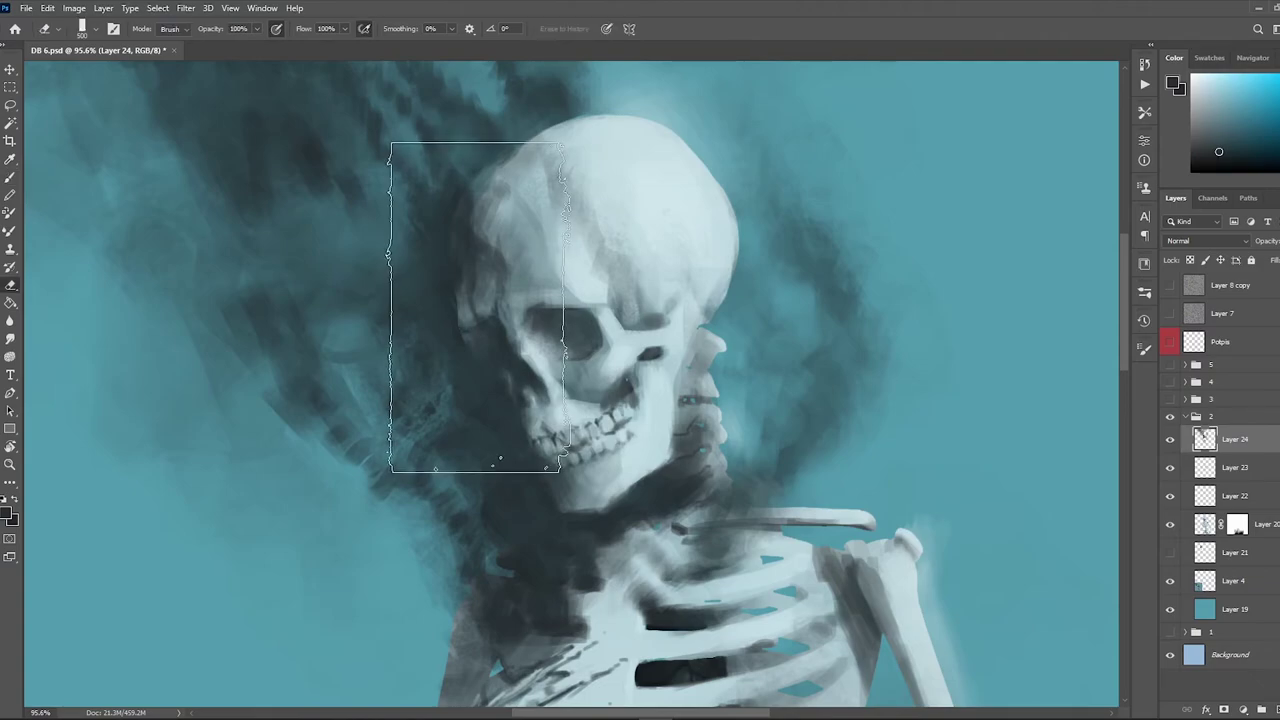
pyautogui.press(']')
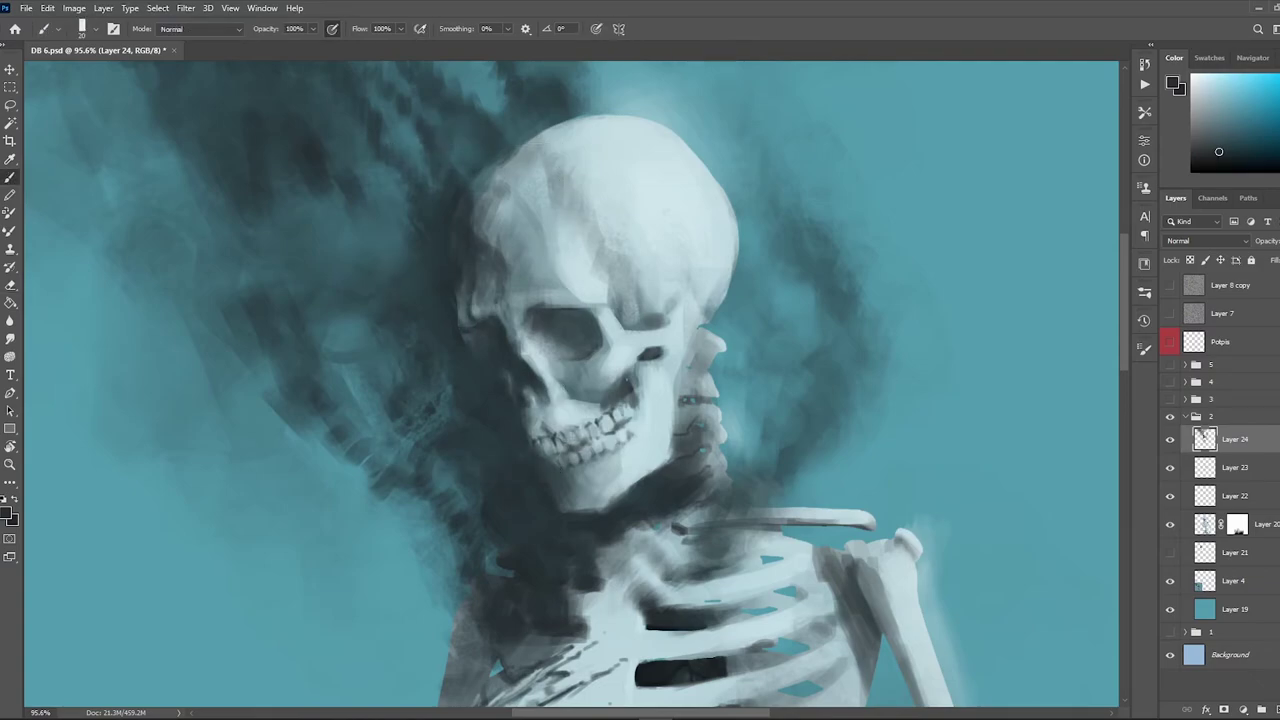
# Step: Refine the dark smoke and the shadowed edge along the skull's temple and cheek with small brush strokes
pyautogui.press('[')
pyautogui.moveTo(400, 262); pyautogui.dragTo(362, 158)
pyautogui.moveTo(500, 300); pyautogui.dragTo(480, 443)
pyautogui.moveTo(570, 380)
pyautogui.mouseDown()
pyautogui.moveTo(571, 277)
pyautogui.moveTo(613, 363)
pyautogui.moveTo(599, 395)
pyautogui.mouseUp()
pyautogui.press('e')
pyautogui.press('b')
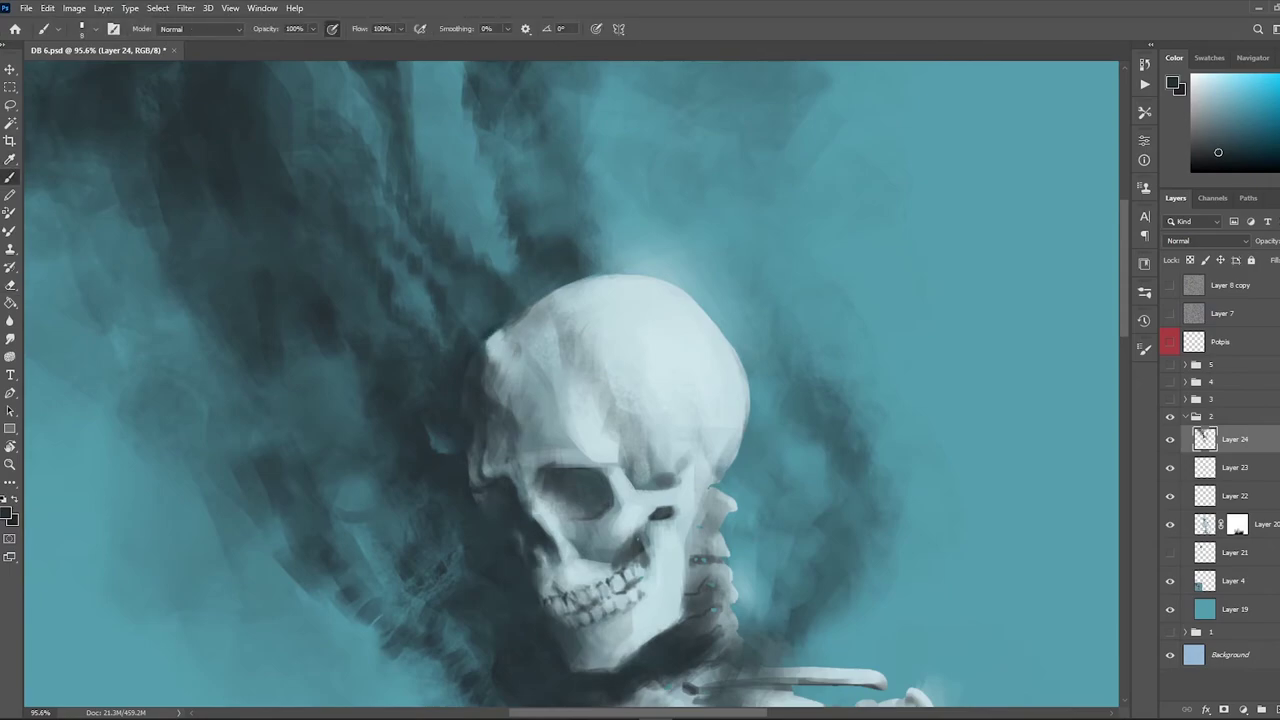
# Step: Shade the forehead with a sampled grey and soften the strokes with the Eraser at size 100 and the Smudge tool
pyautogui.press('[')
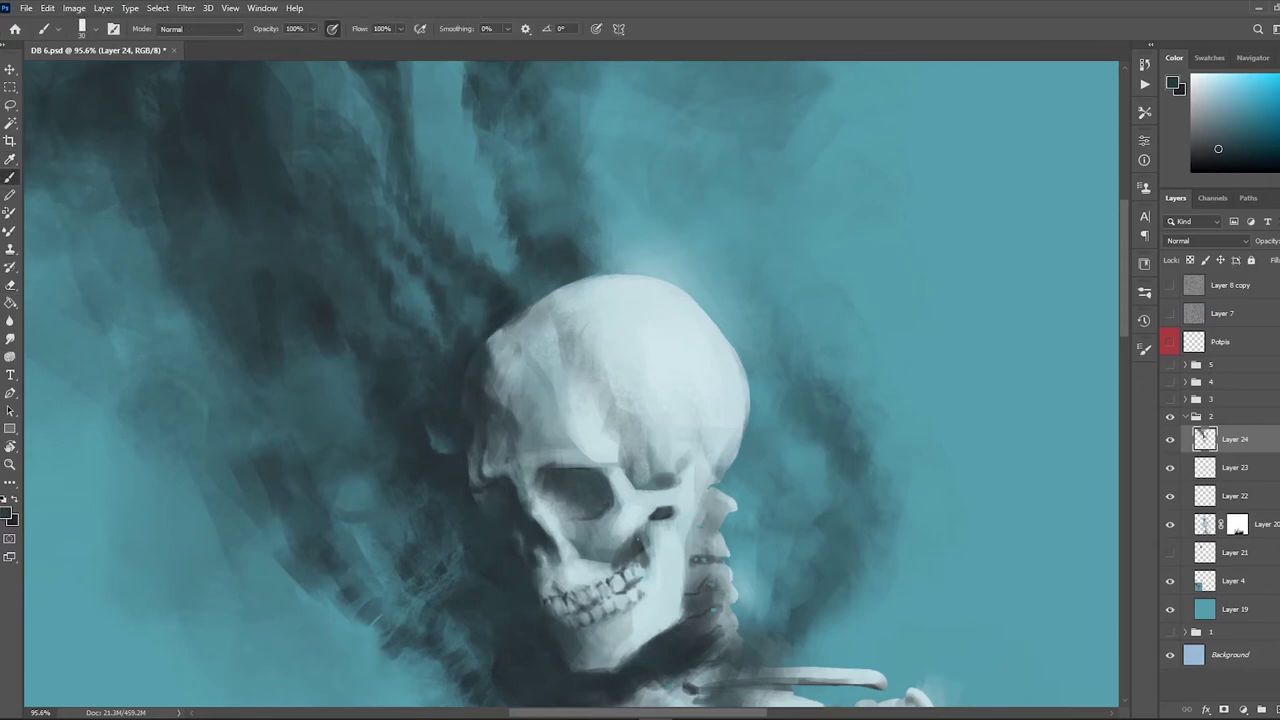
pyautogui.moveTo(640, 460); pyautogui.dragTo(555, 378)
pyautogui.keyDown('alt'); pyautogui.click(553, 334); pyautogui.keyUp('alt')
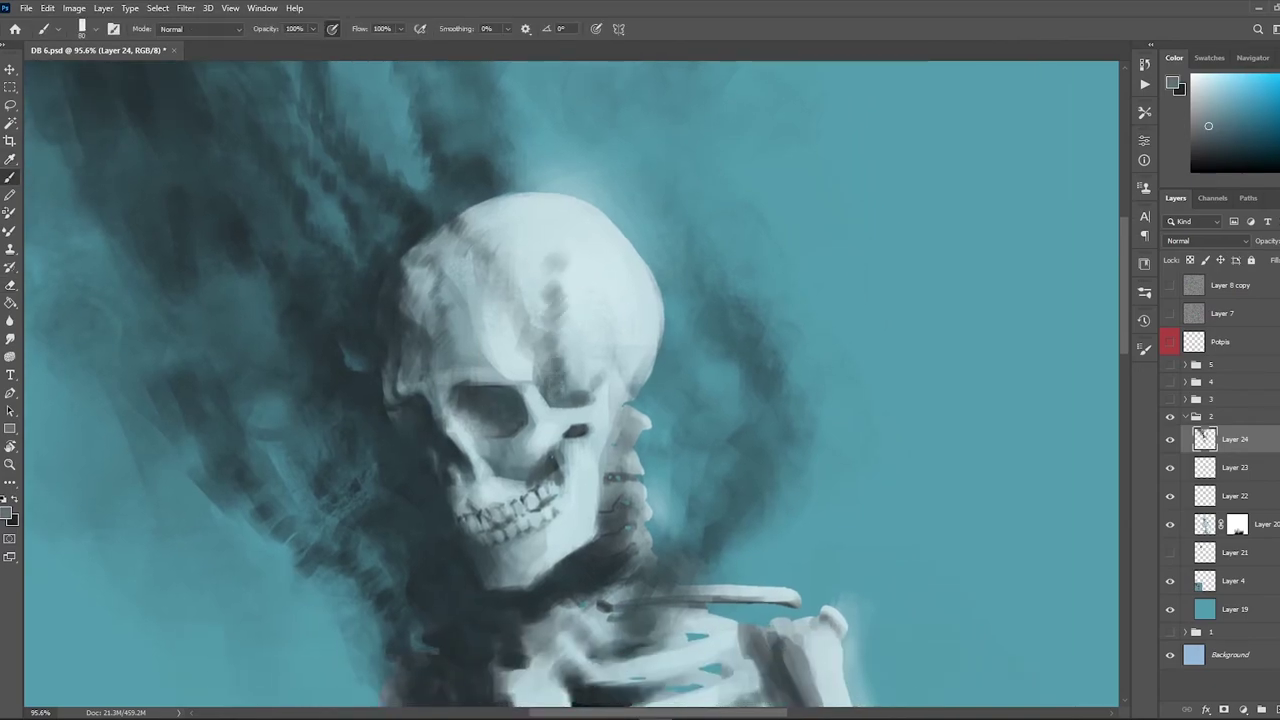
pyautogui.press('e')
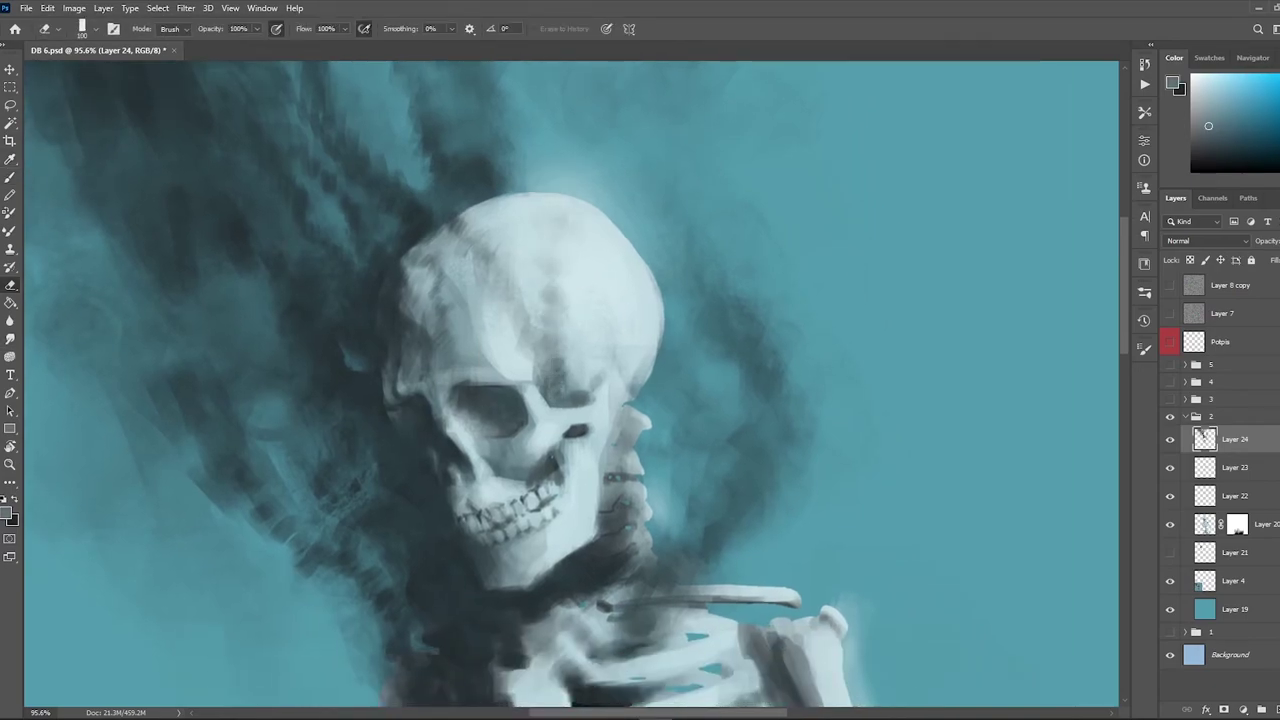
pyautogui.moveTo(570, 400); pyautogui.dragTo(780, 230)
pyautogui.press('r')
pyautogui.moveTo(640, 400)
pyautogui.mouseDown()
pyautogui.moveTo(450, 500)
pyautogui.moveTo(536, 200)
pyautogui.moveTo(590, 214)
pyautogui.mouseUp()
# Step: Paint small dark smoke wisps beside the shoulder above the raised hand with a size 30 brush
pyautogui.press('b')
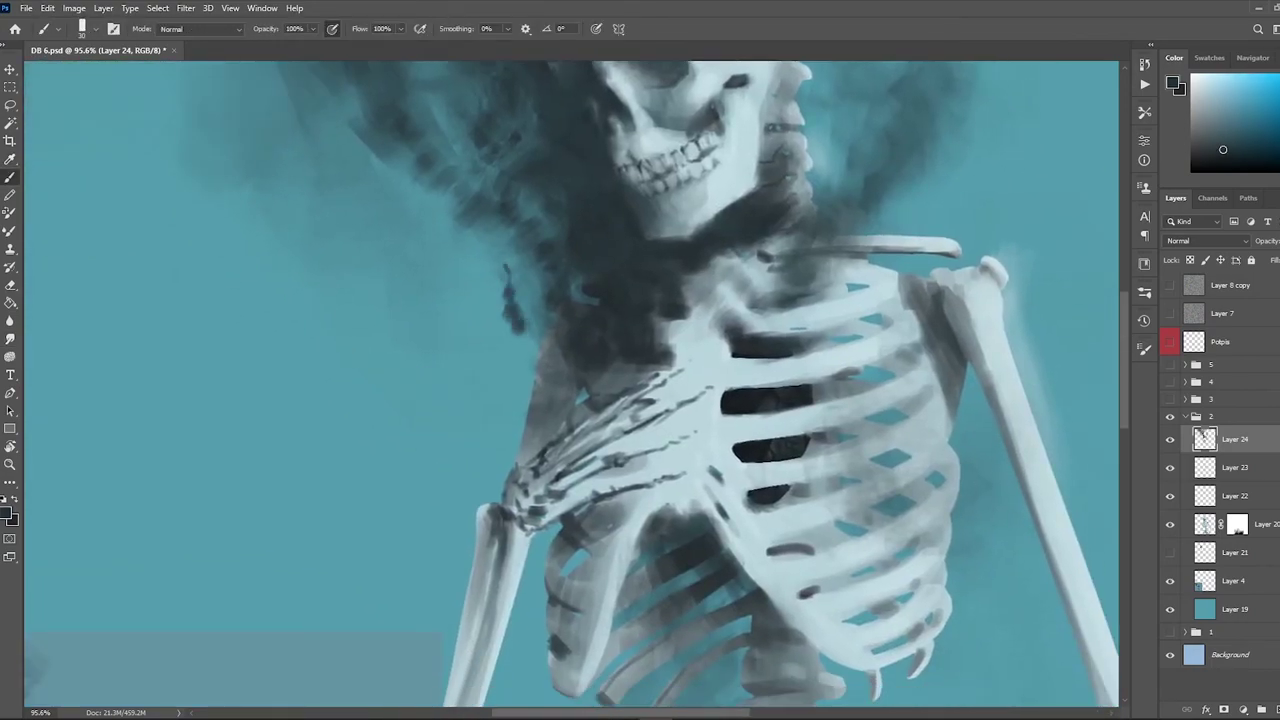
pyautogui.moveTo(505, 275); pyautogui.dragTo(455, 150)
pyautogui.moveTo(480, 230); pyautogui.dragTo(340, 115)
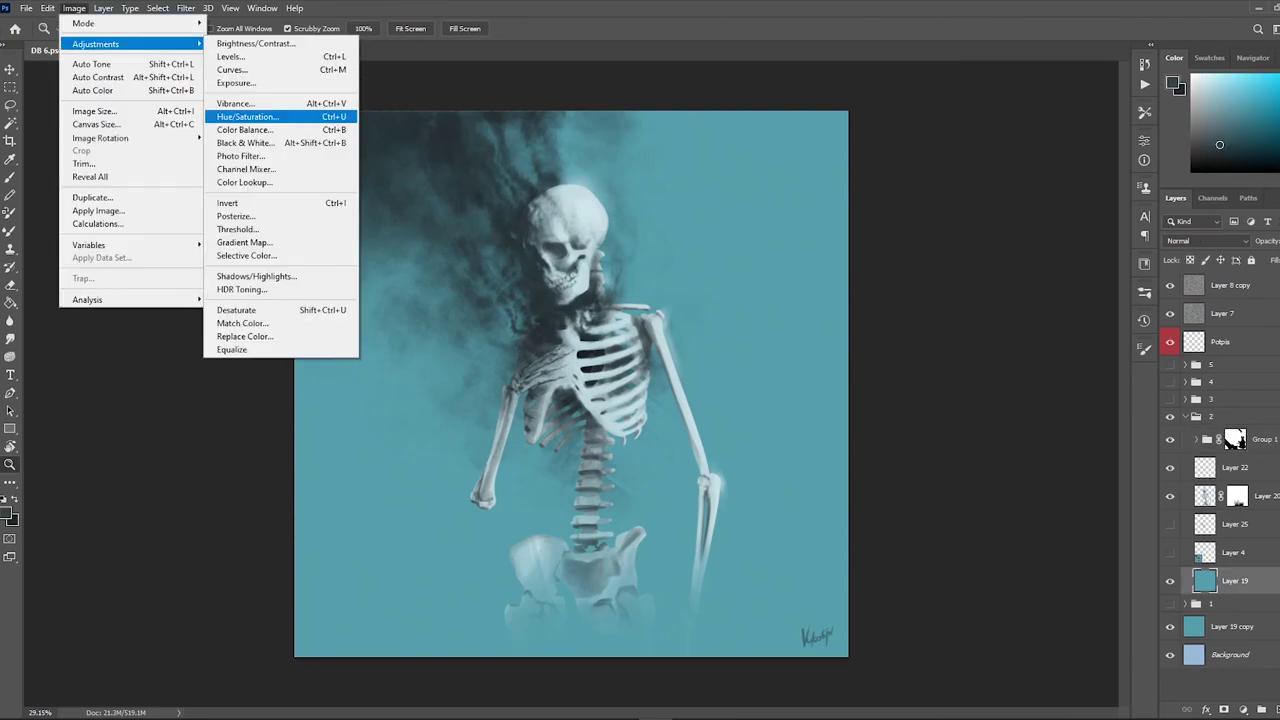
# Step: Darken the teal background on Layer 19 with Levels, setting the black input level to 33
pyautogui.hotkey('ctrl', 'l')
pyautogui.hotkey('shift', 'Up')
pyautogui.hotkey('shift', 'Up')
pyautogui.hotkey('shift', 'Up')
pyautogui.hotkey('shift', 'Up')
pyautogui.press('Down')
pyautogui.press('Down')
pyautogui.press('Down')
pyautogui.press('Down')
pyautogui.press('Down')
pyautogui.press('Down')
pyautogui.press('Down')
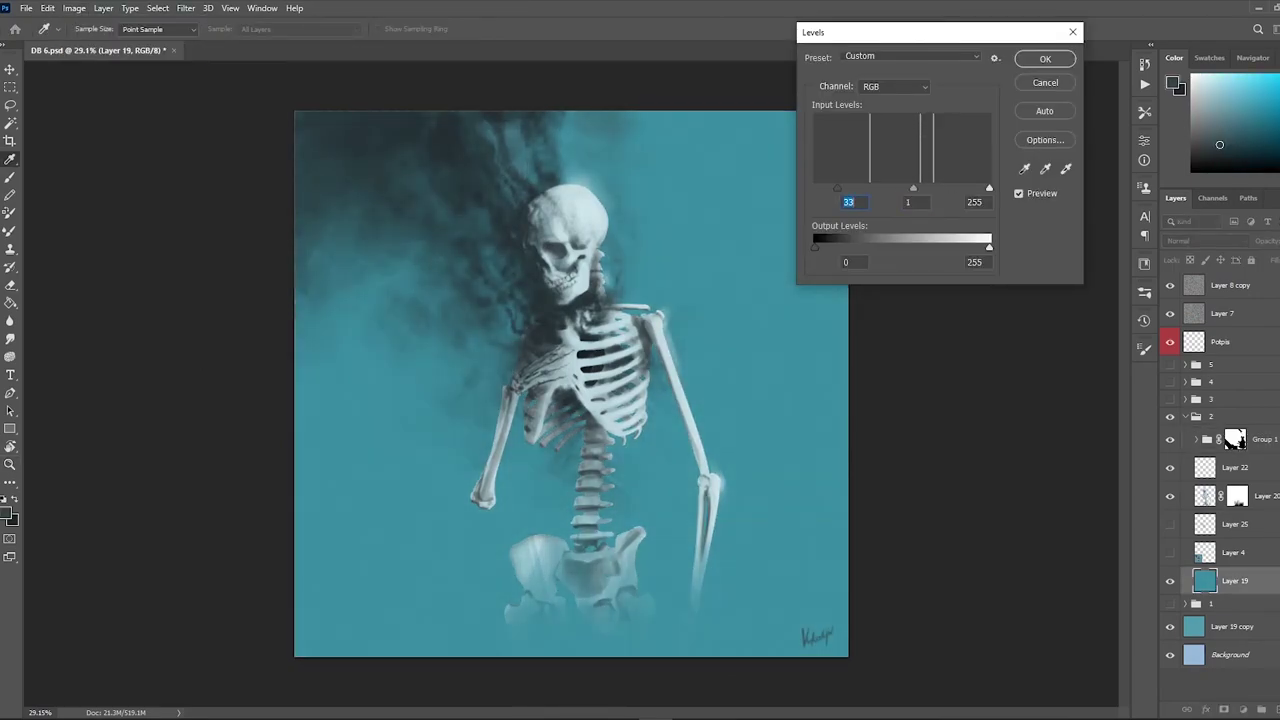
pyautogui.press('Return')
# Step: Adjust the teal background's colour on Layer 19 with Hue/Saturation and display the finished painting in full-screen mode
pyautogui.hotkey('ctrl', 'u')
pyautogui.hotkey('shift', 'Down')
pyautogui.press('Return')
pyautogui.press('z')
pyautogui.hotkey('ctrl', 'shift', 'f')
pyautogui.press('Return')
pyautogui.press('f')
pyautogui.press('f')
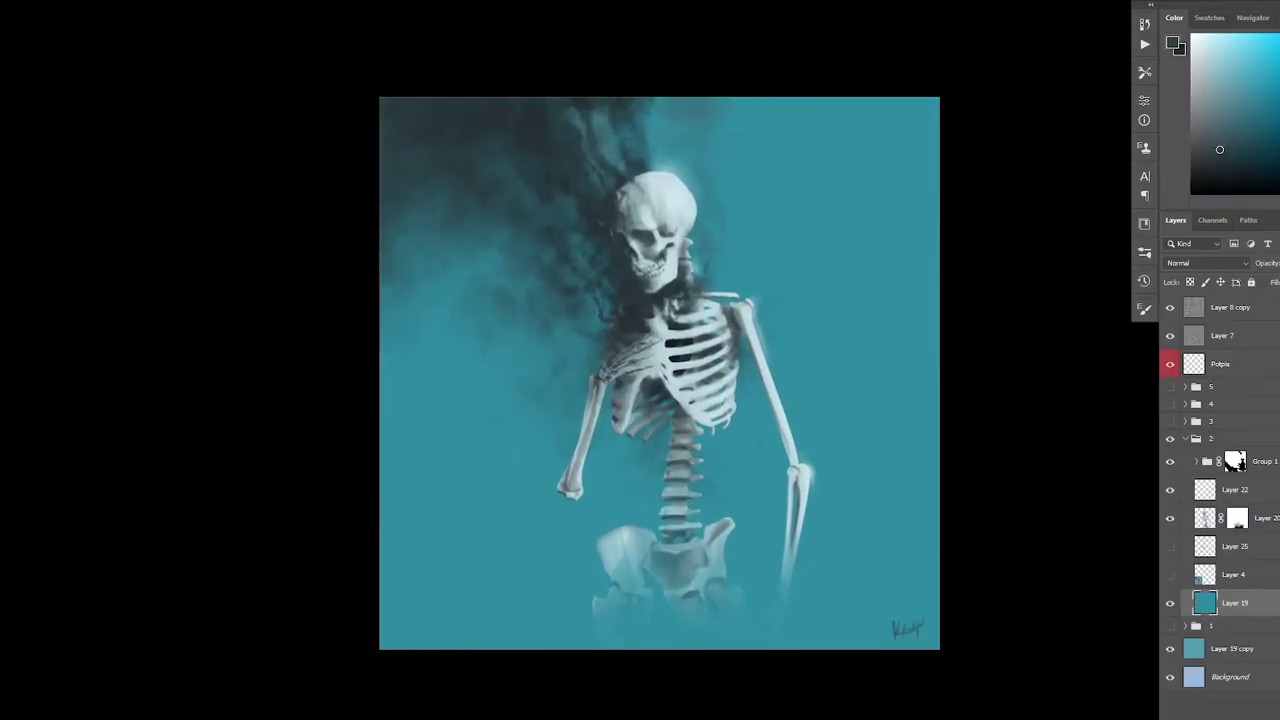